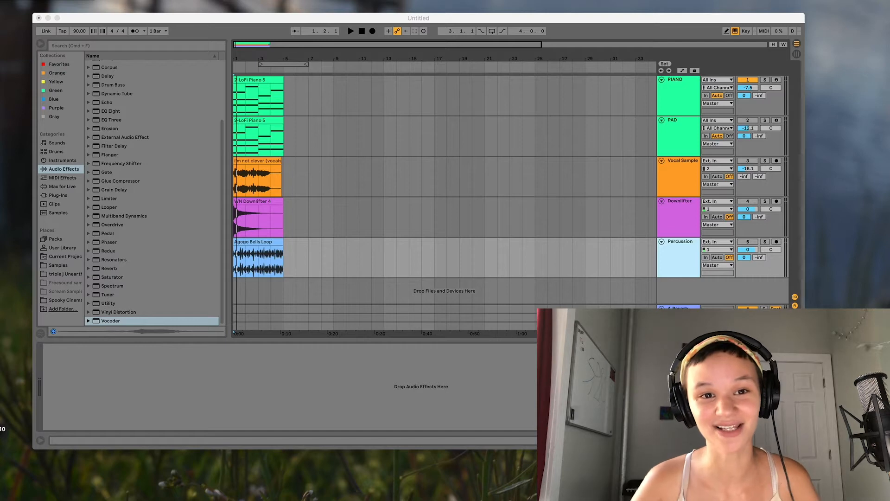
Step: Add the Vocoder audio effect to the Vocal Sample track
left_click(672, 175)
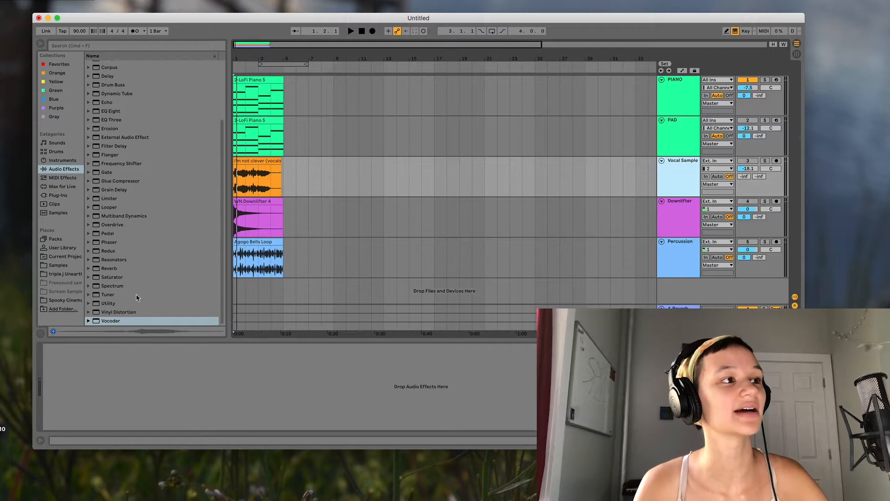
double_click(116, 324)
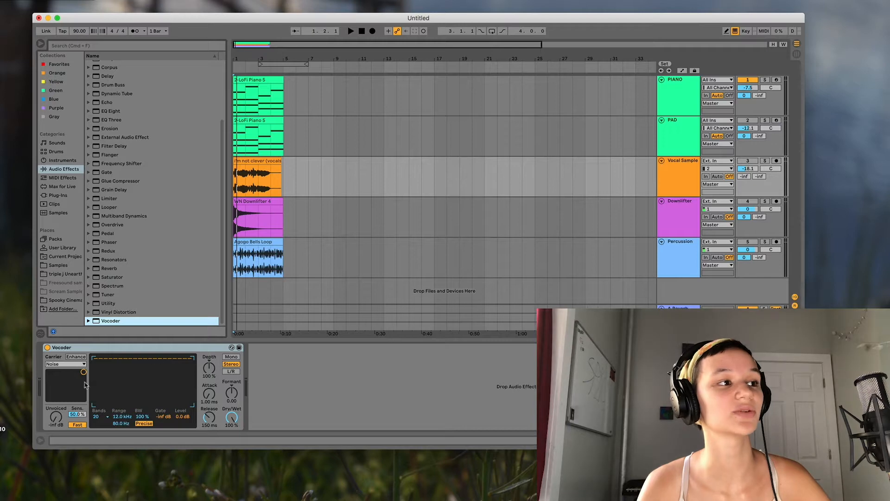
left_click(239, 183)
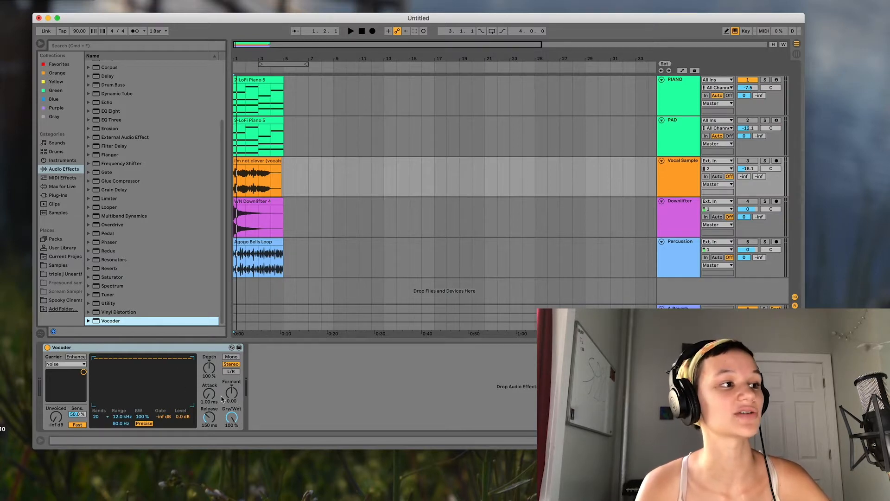
left_click(324, 399)
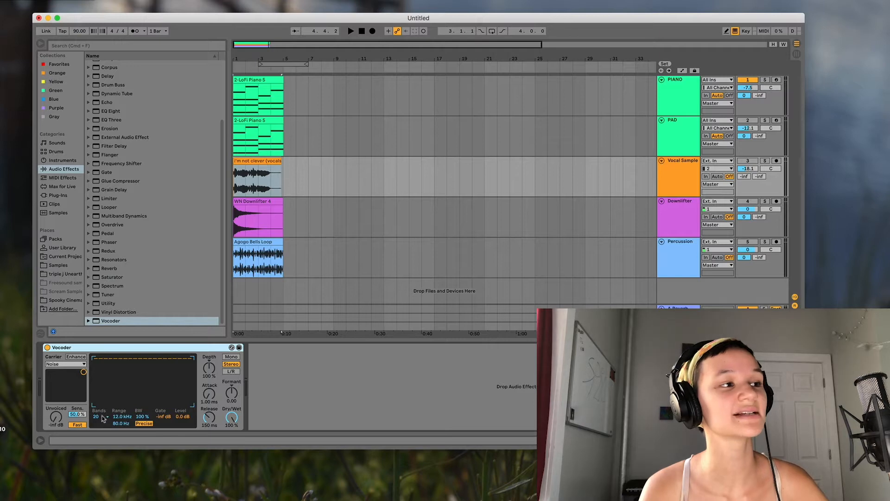
Step: Look through the available band counts of the Vocoder without choosing a different one
left_click(97, 417)
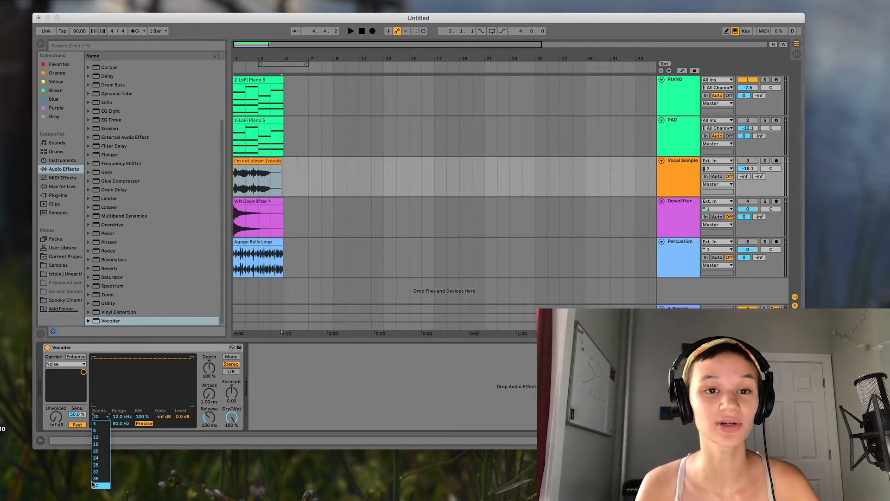
left_click(104, 419)
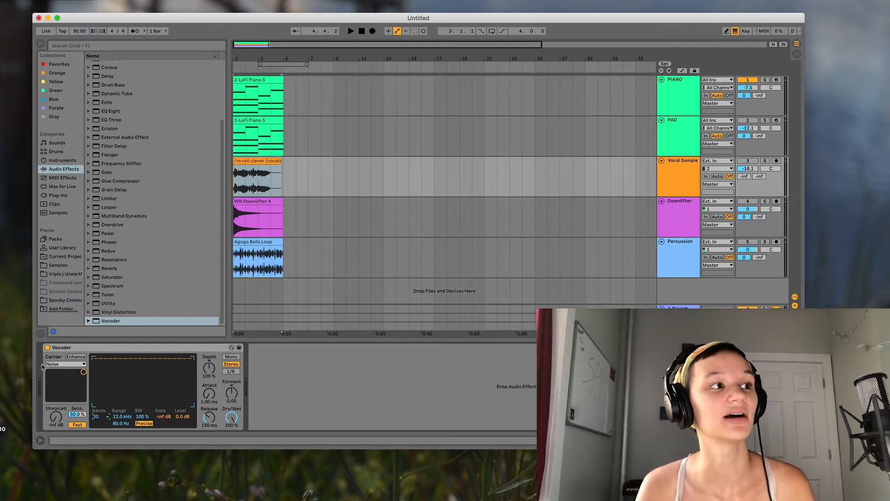
left_click(66, 352)
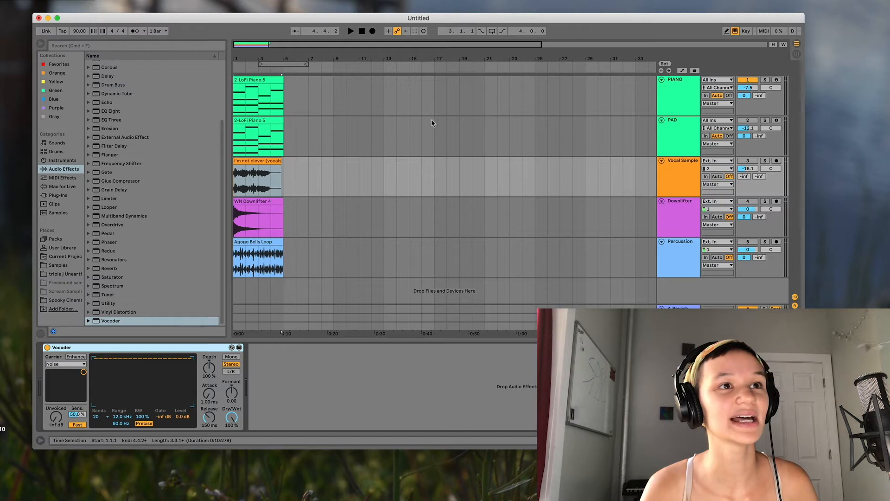
Step: Solo the PAD track and listen to it from the start of the arrangement
left_click(364, 117)
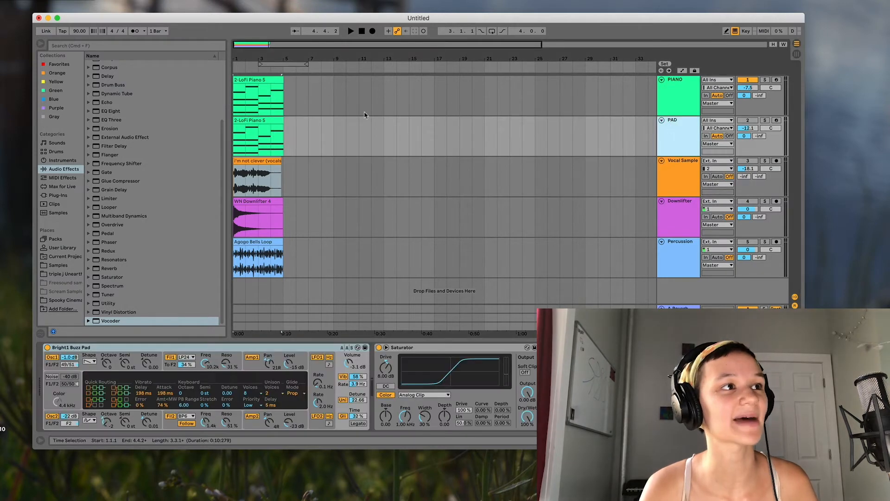
left_click(234, 144)
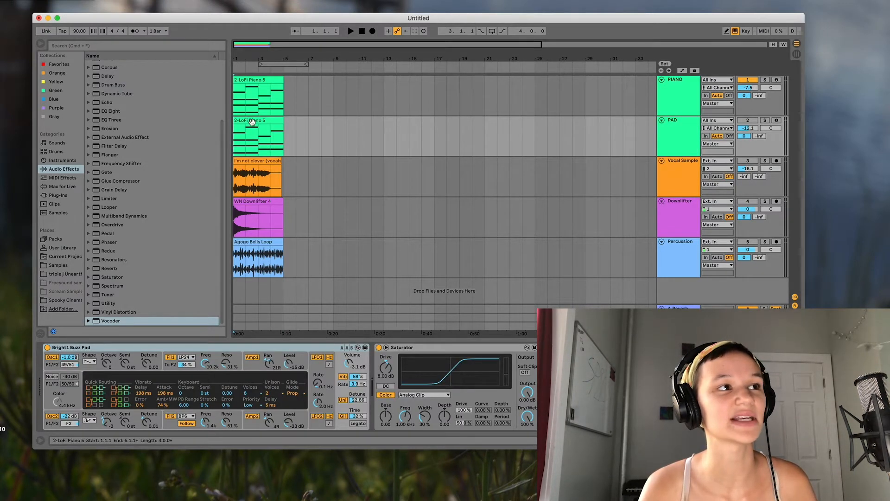
left_click(236, 145)
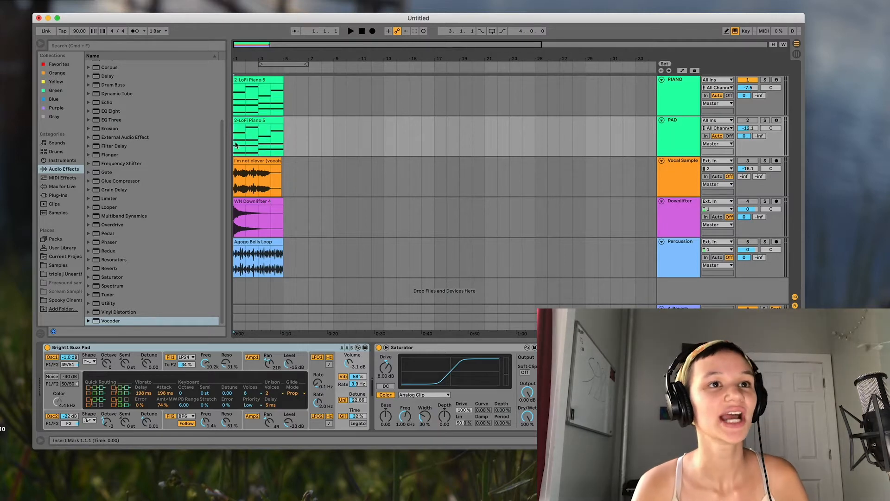
left_click(765, 120)
key("space")
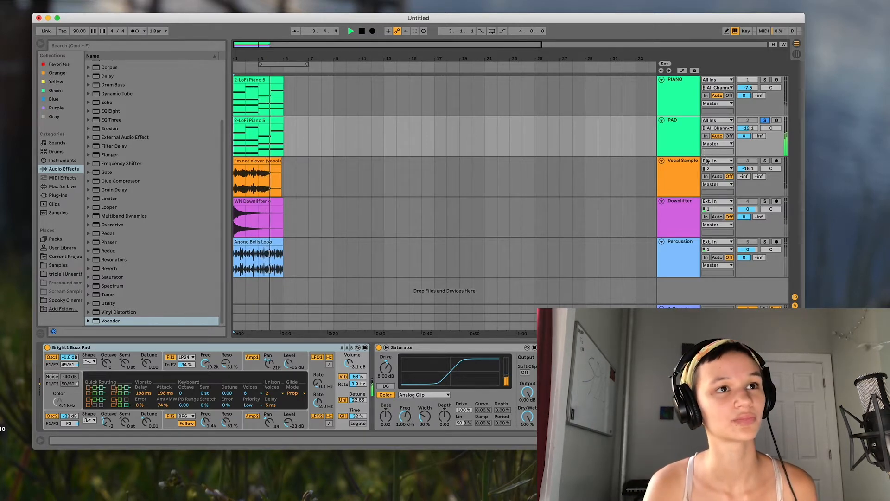
key("space")
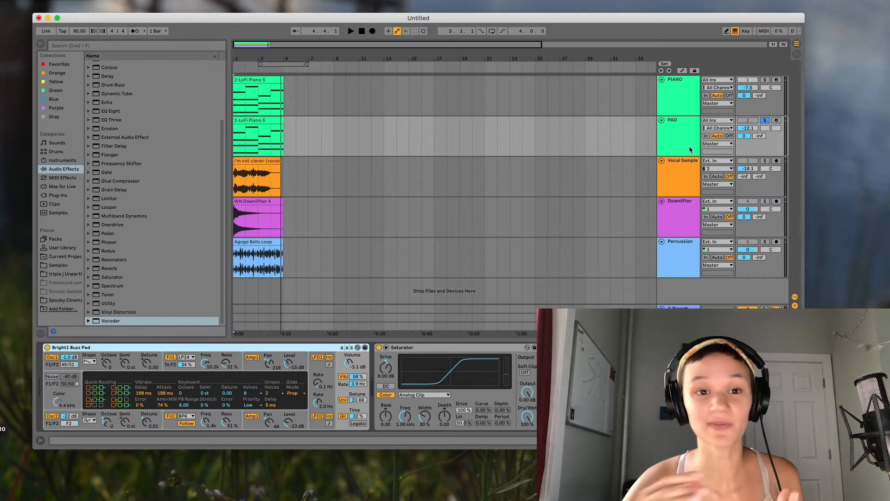
Step: Solo the PIANO track instead and listen to it from the start of the arrangement
left_click(764, 81)
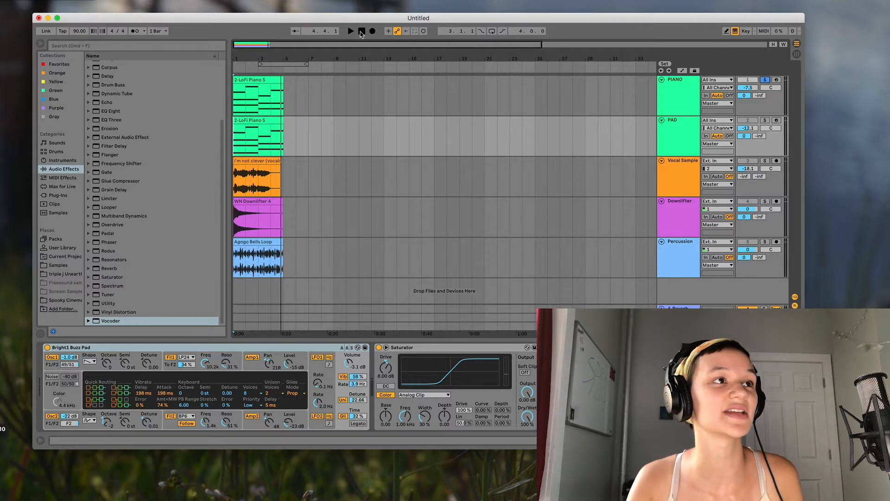
left_click(361, 33)
key("space")
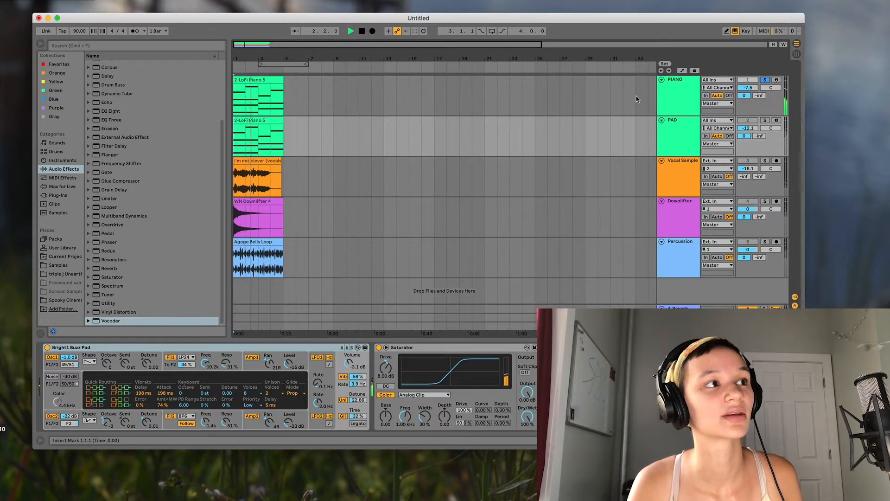
key("space")
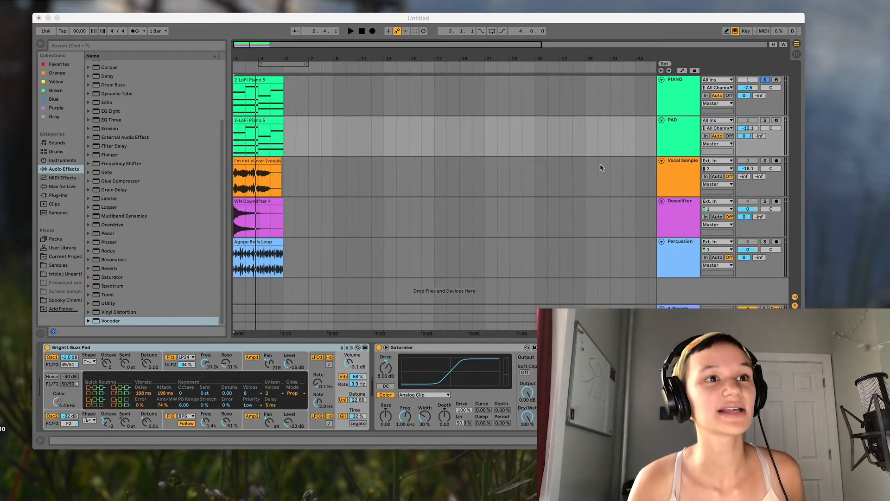
Step: Solo the Vocal Sample track and switch off its Vocoder
left_click(669, 178)
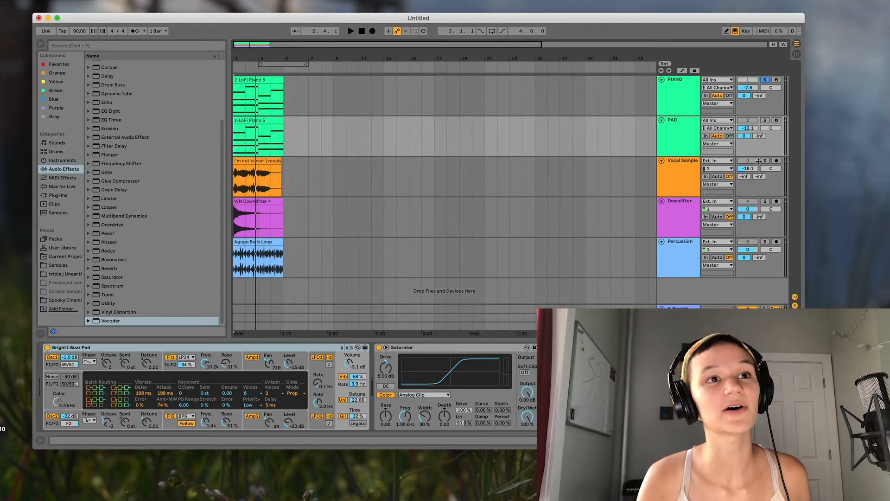
left_click(691, 174)
left_click(683, 134)
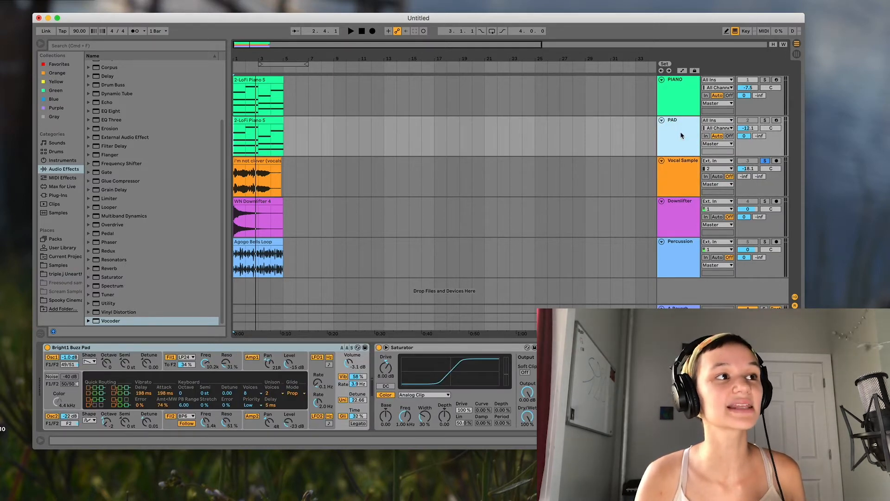
left_click(678, 174)
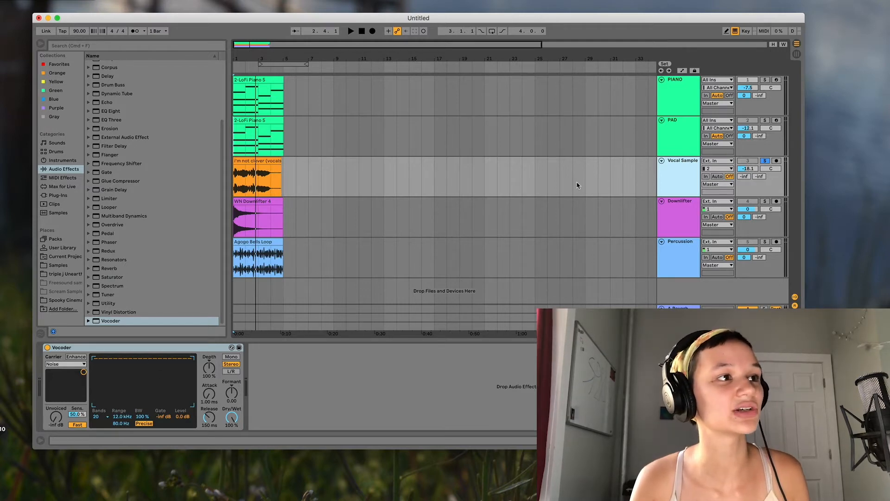
left_click(48, 347)
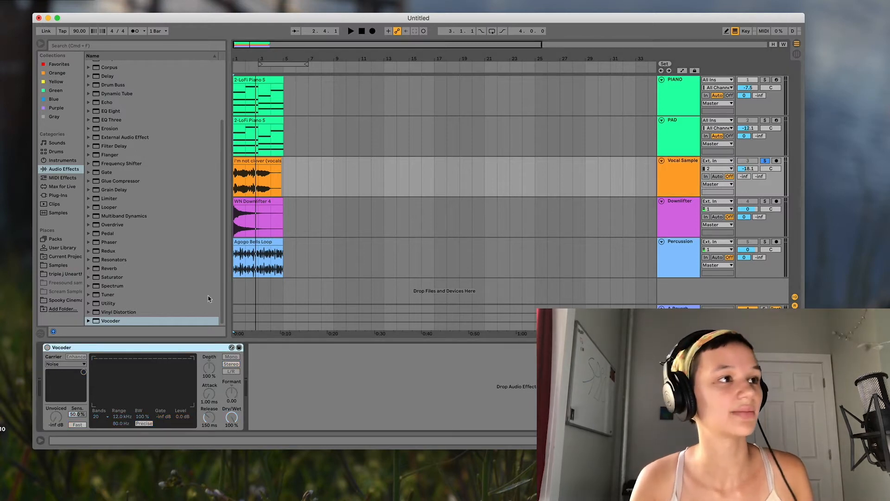
Step: Play the dry vocal clip from its beginning and raise the Vocal Sample track's volume to -14.1
left_click(336, 106)
key("plus")
scroll(259, 218, "up", 3)
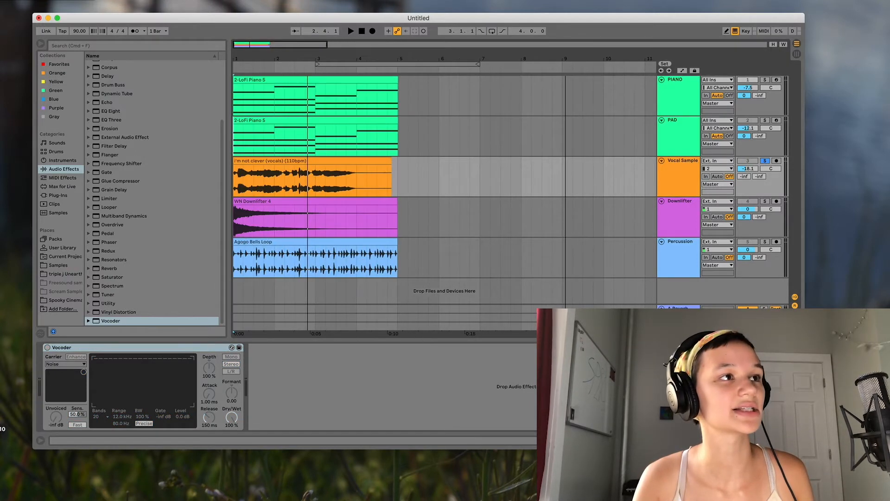
left_click(234, 184)
key("space")
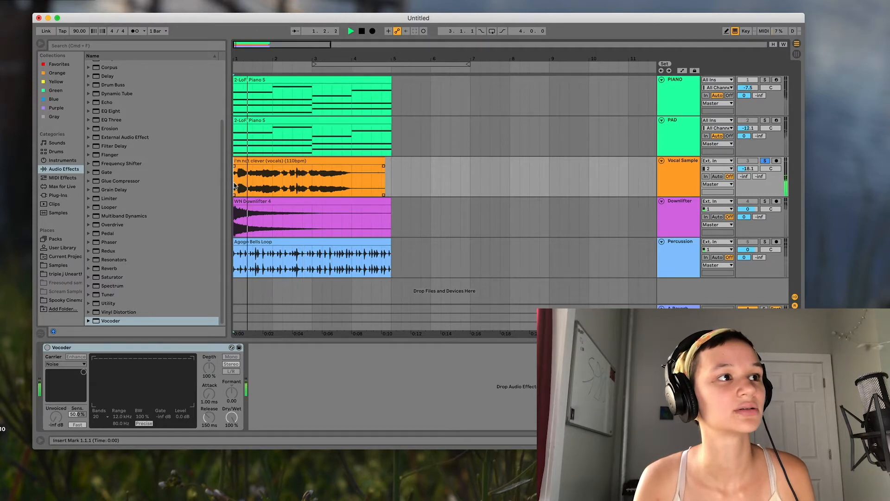
left_click_drag(743, 171, 744, 162)
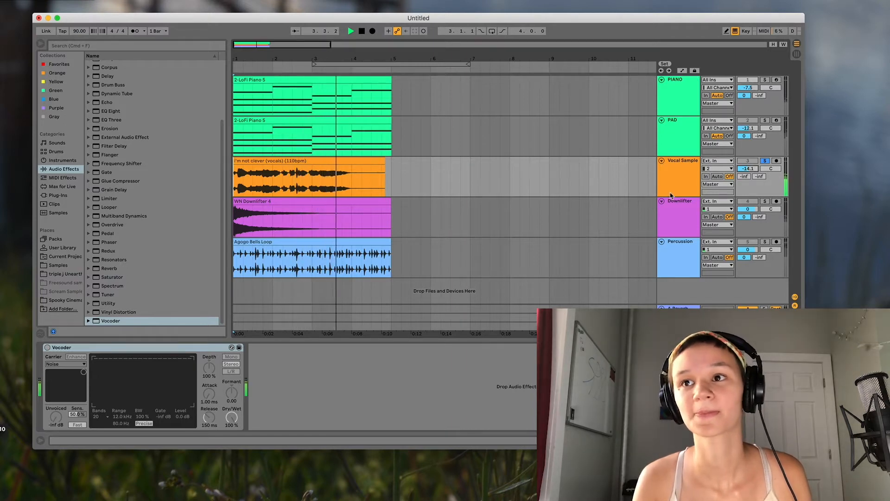
key("space")
Step: Switch the Vocoder back on for the Vocal Sample track and listen to the soloed vocal with its Noise carrier
left_click(683, 172)
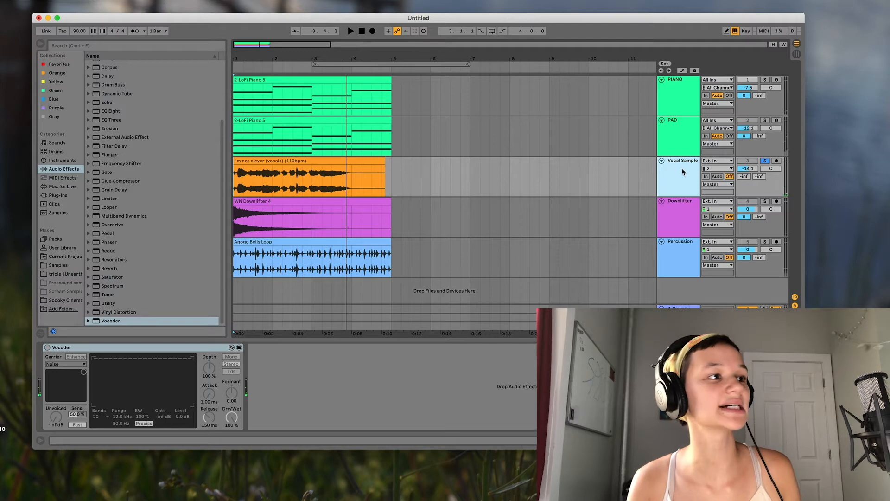
left_click(47, 348)
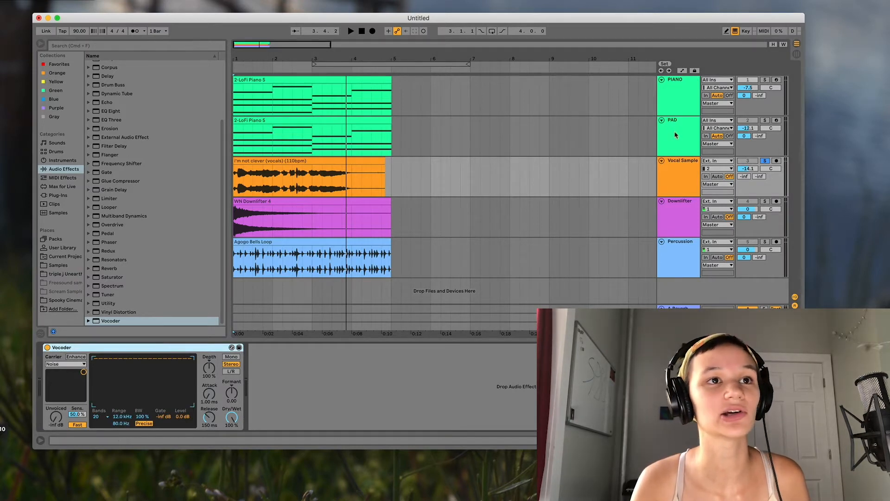
left_click(765, 160)
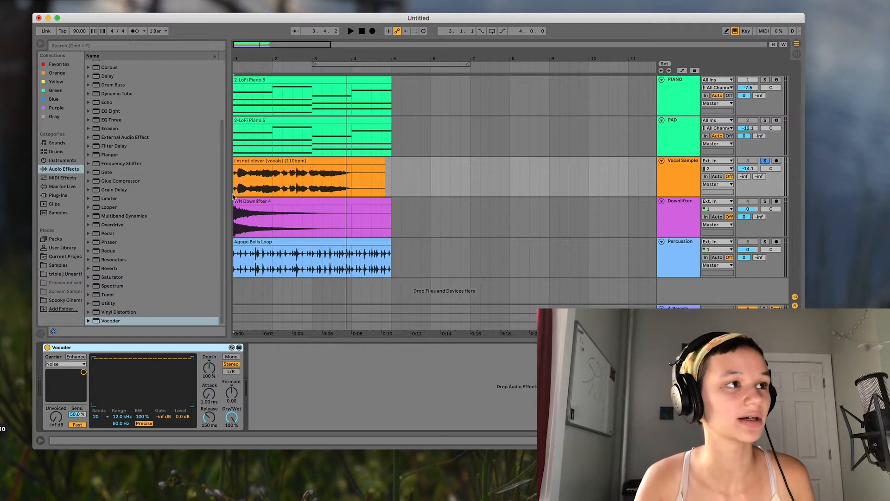
key("space")
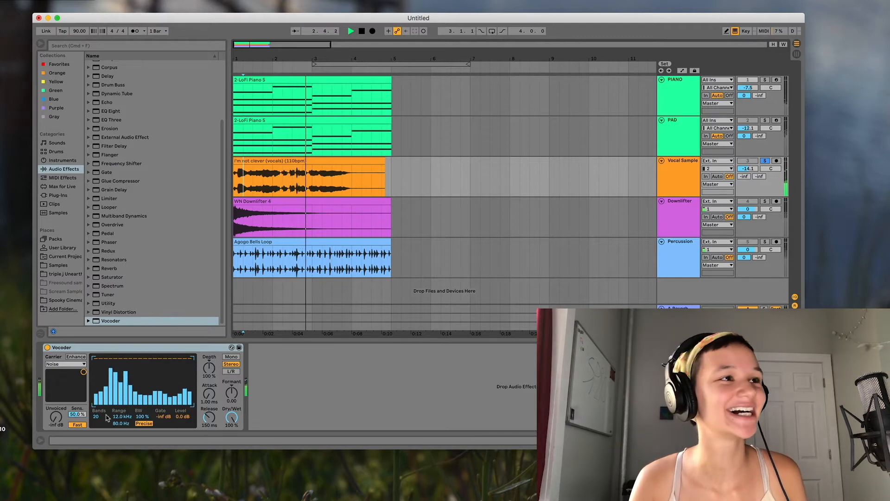
key("space")
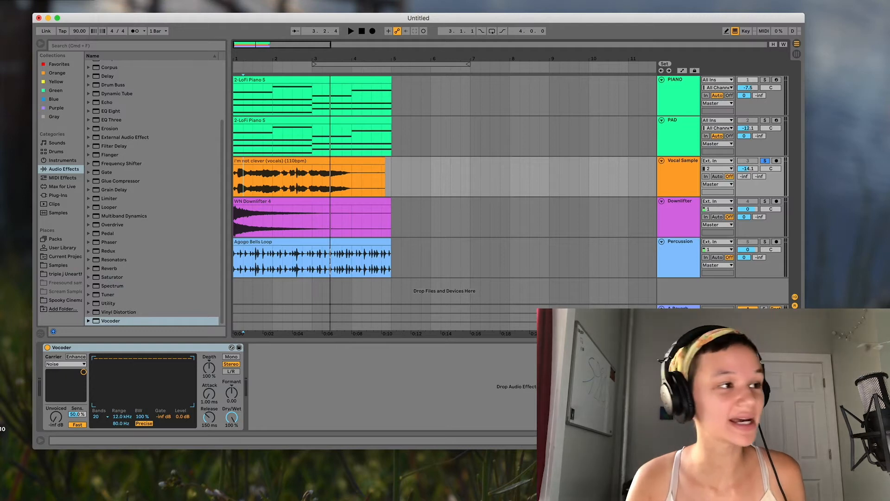
Step: Set the Vocoder's carrier to External and take its audio from the PAD track
left_click(69, 365)
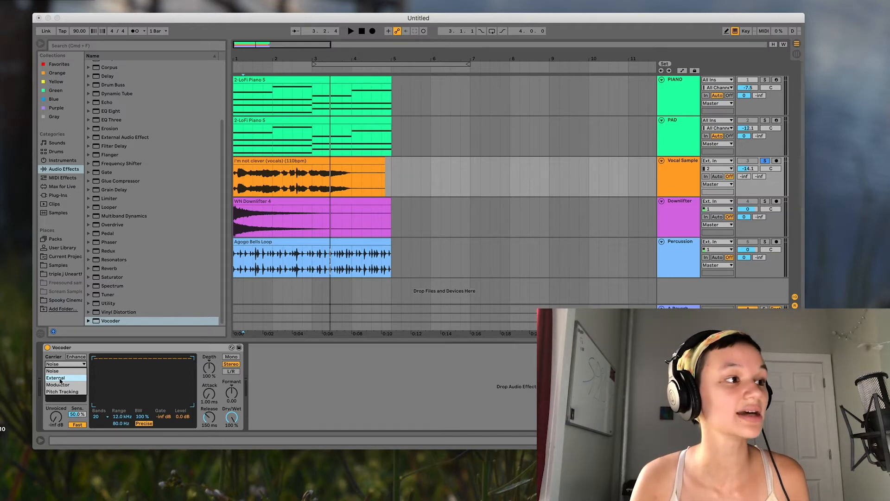
left_click(60, 380)
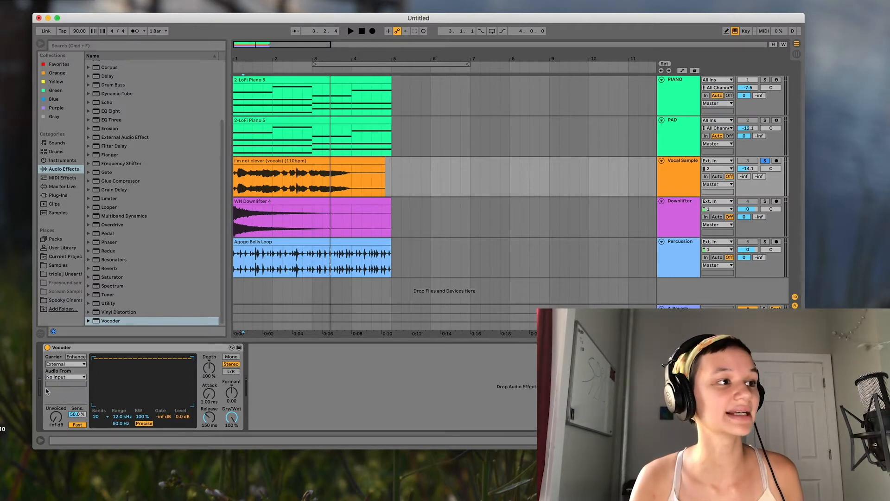
left_click(70, 378)
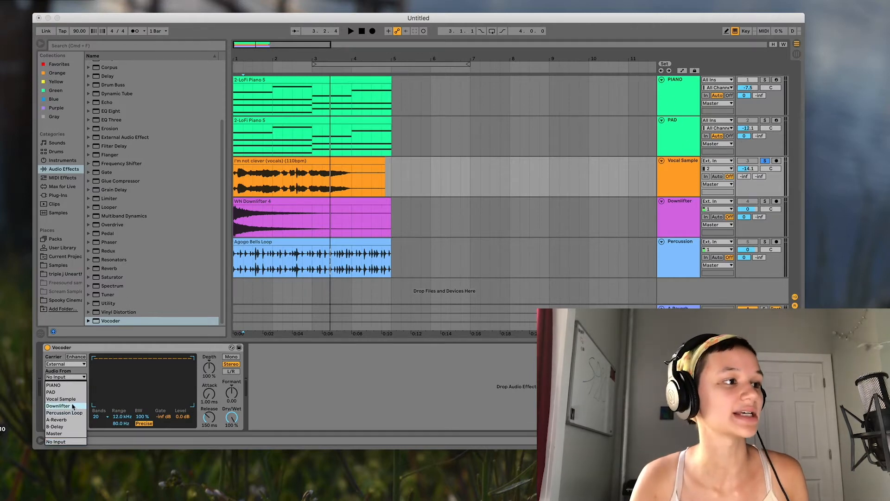
left_click(54, 392)
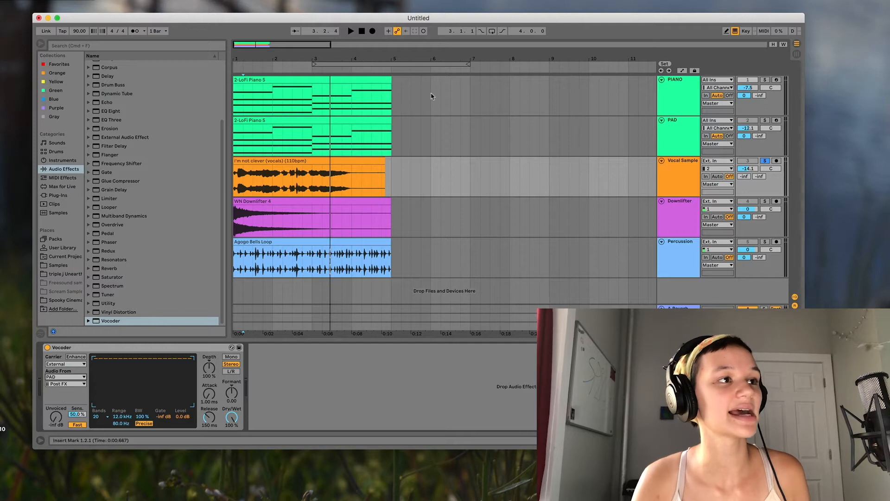
Step: Review the PAD track's devices, return to the Vocal Sample track, and listen to the vocal with the PAD carrier
left_click(675, 139)
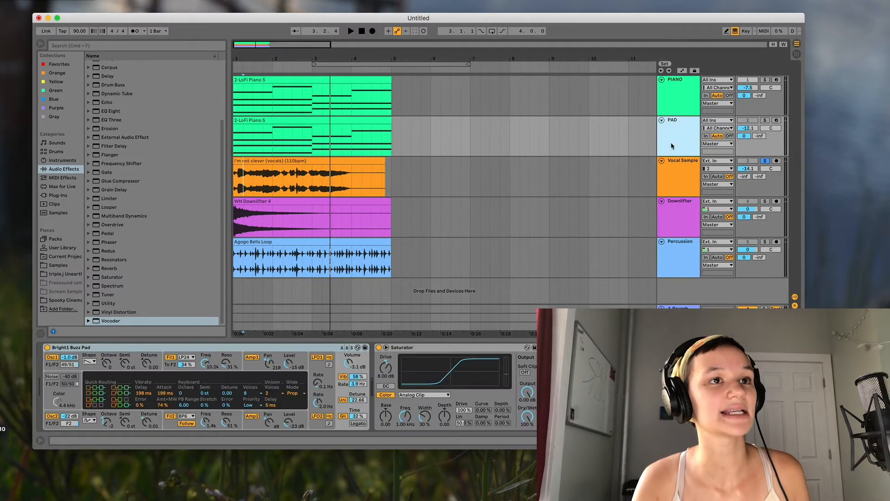
left_click(671, 177)
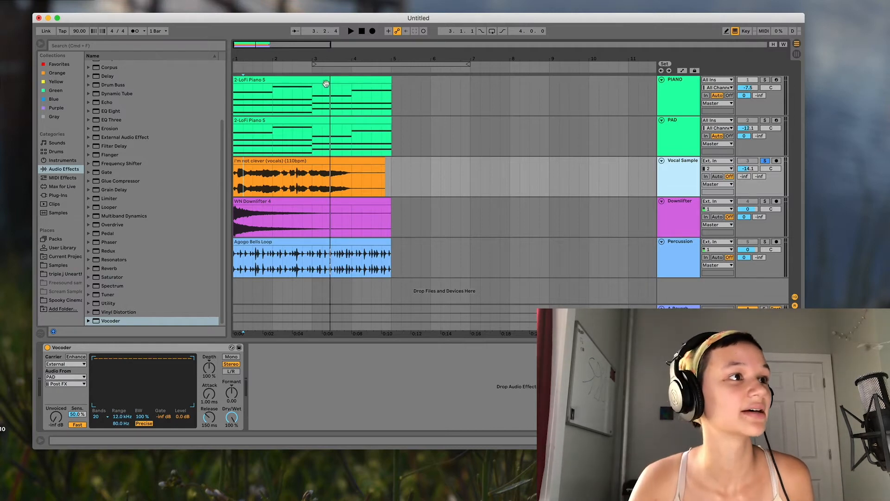
left_click(566, 152)
key("space")
left_click(678, 176)
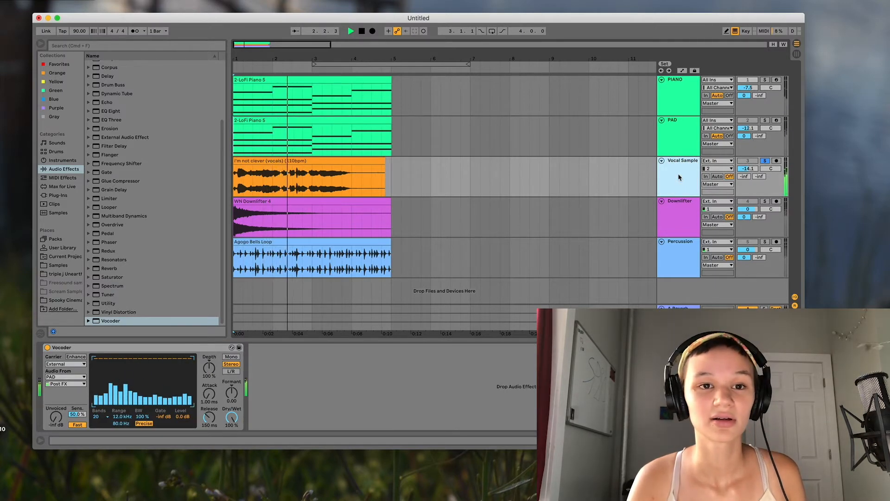
key("space")
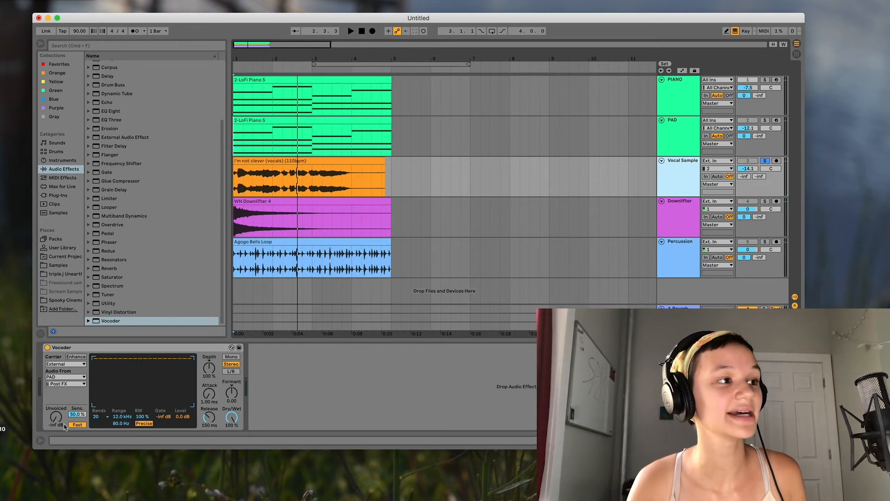
Step: Play the vocal with the PAD carrier from the beginning and set the Vocoder's bands to 40
left_click(96, 416)
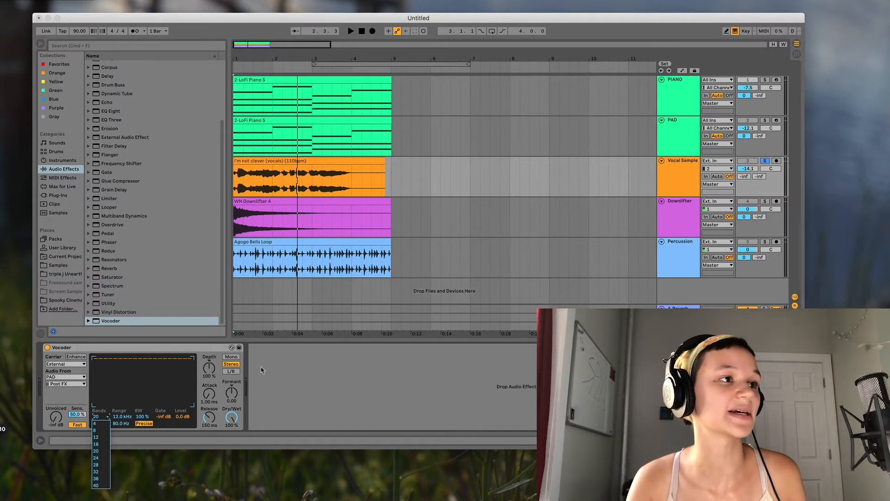
left_click(231, 177)
key("space")
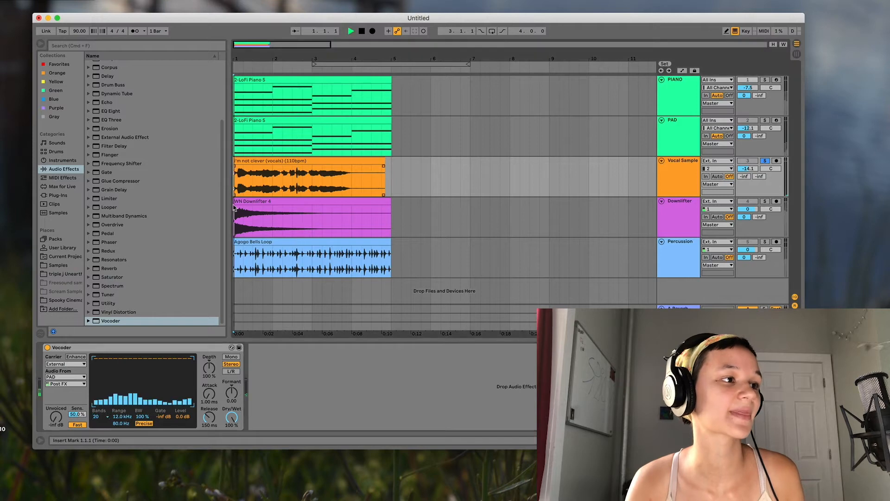
left_click(100, 419)
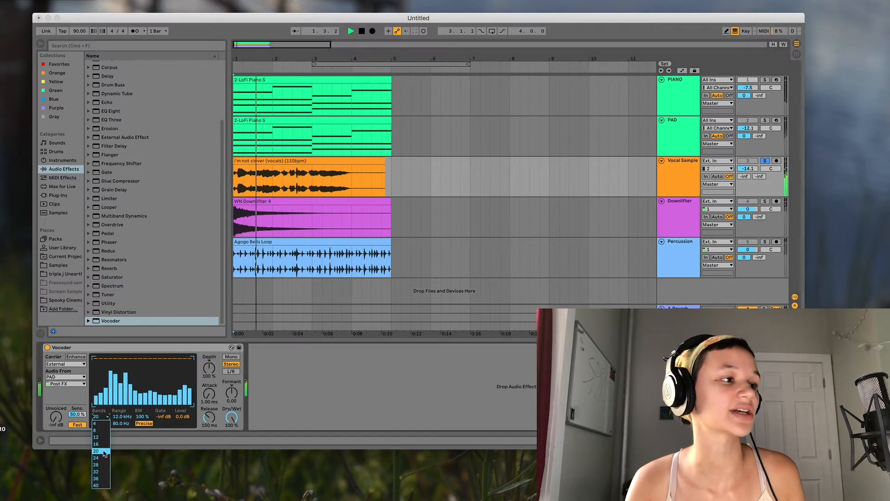
left_click(102, 486)
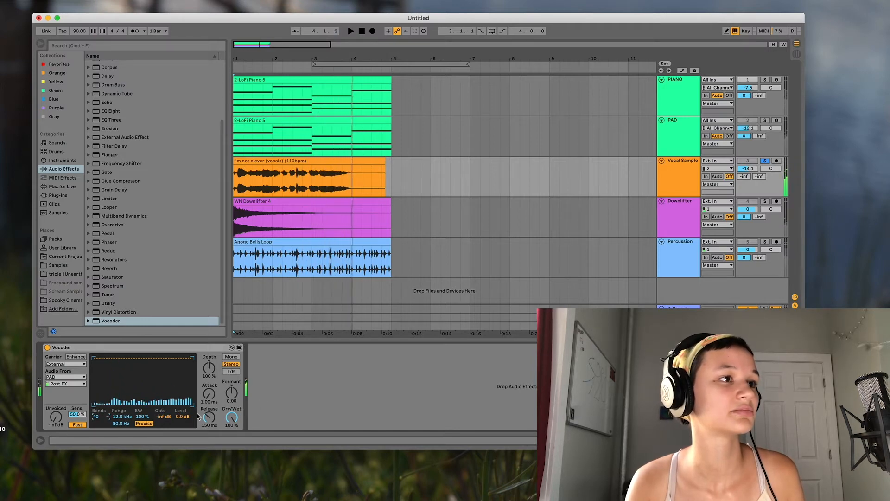
key("space")
Step: Solo the Percussion track and listen to its dry Agogo Bells Loop from the beginning
left_click(676, 126)
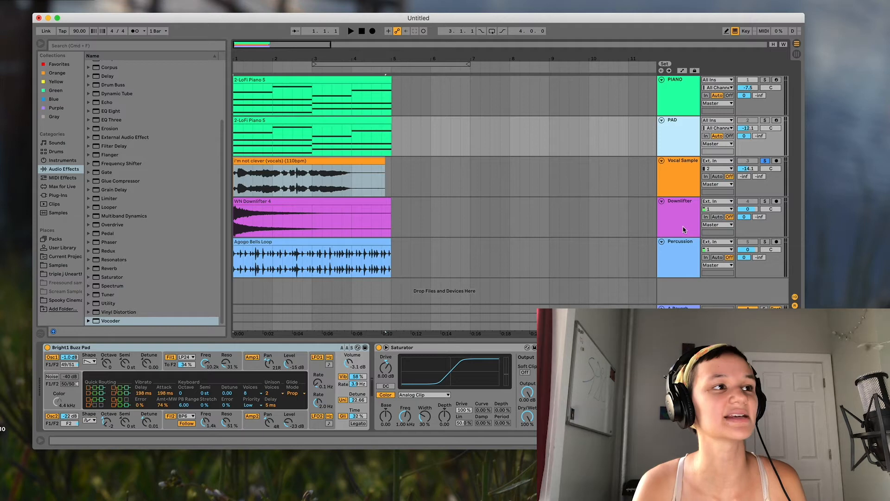
left_click(680, 266)
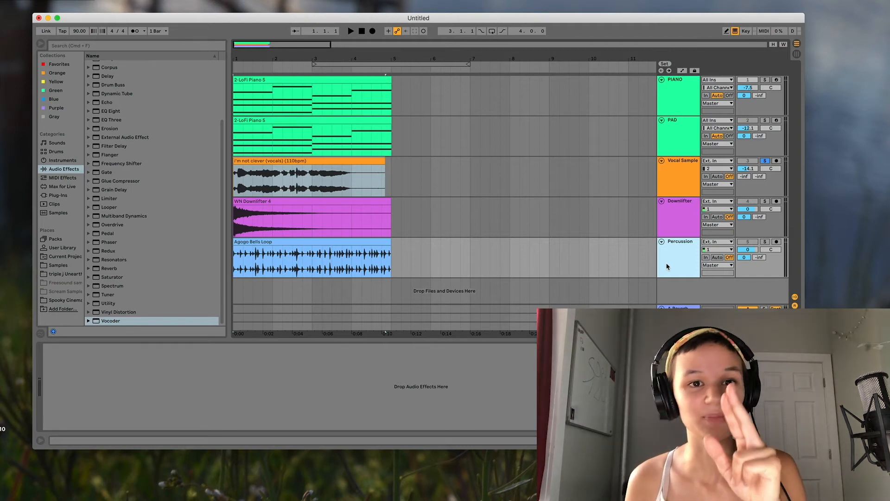
left_click(325, 262)
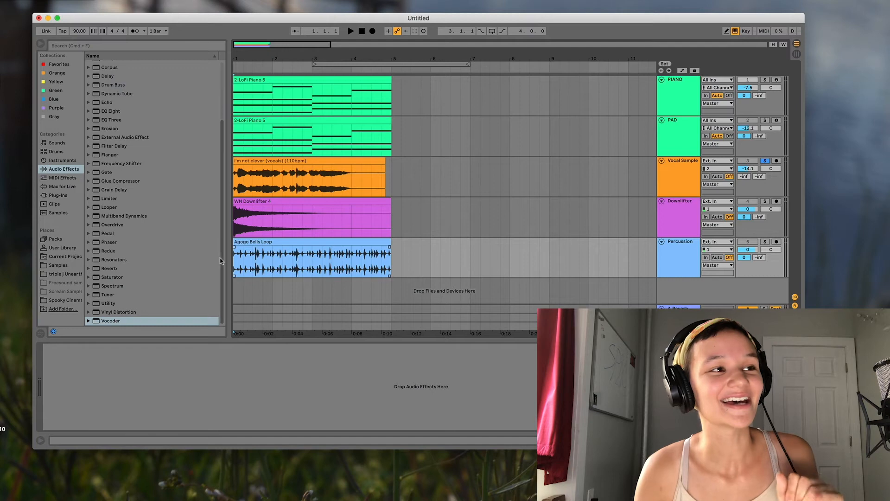
left_click(765, 241)
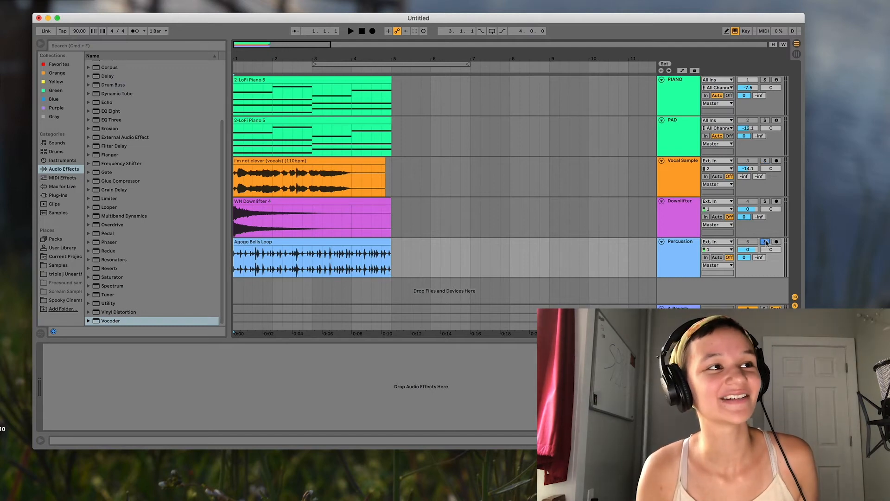
left_click(290, 241)
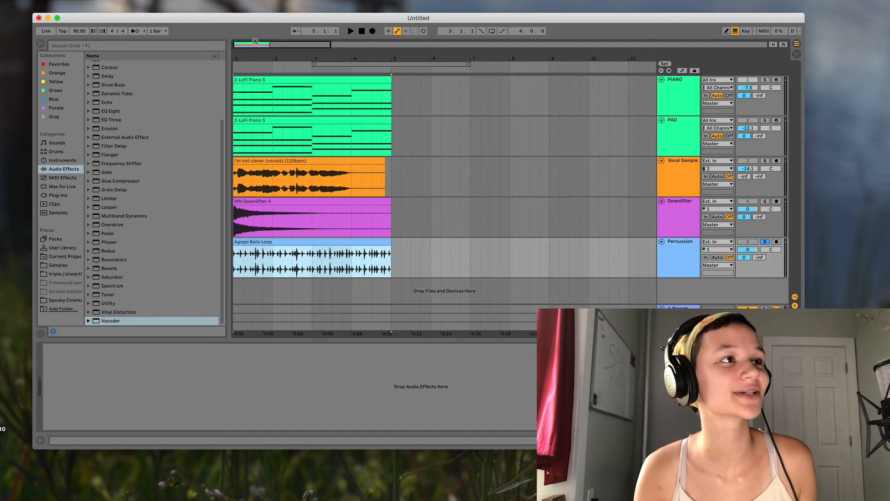
mouse_move(256, 42)
left_mouse_down()
mouse_move(255, 98)
mouse_move(256, 58)
left_mouse_up()
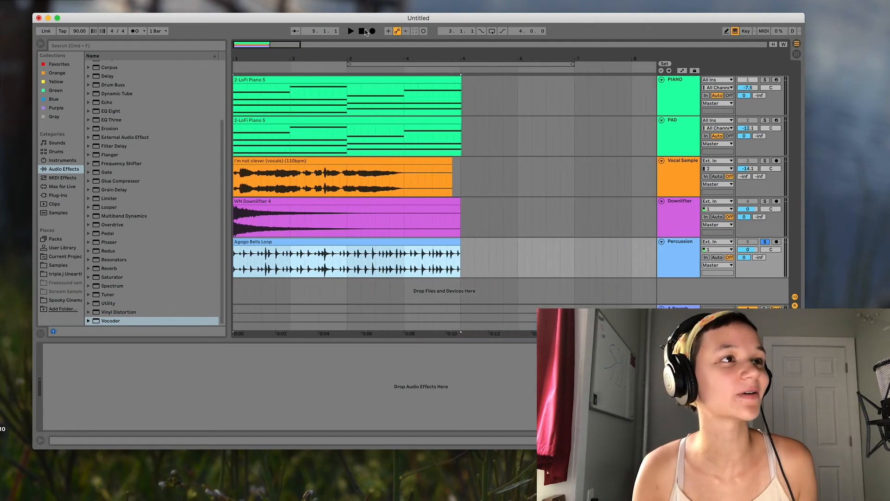
key("space")
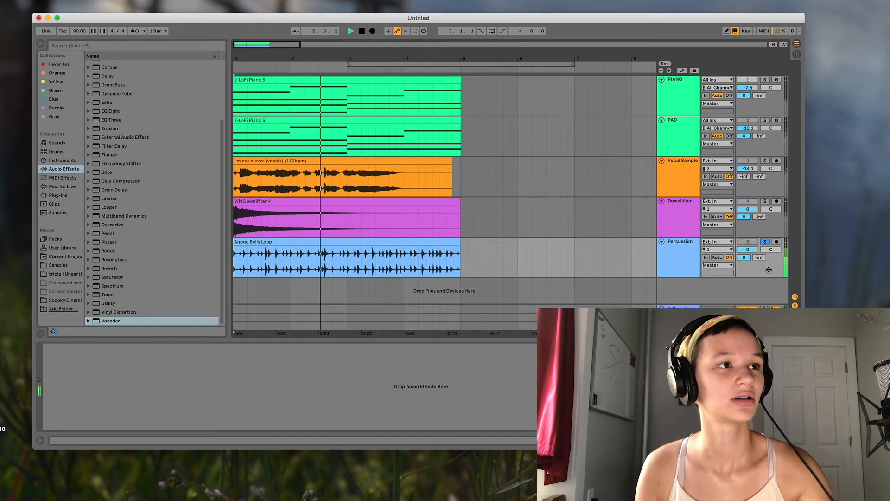
key("space")
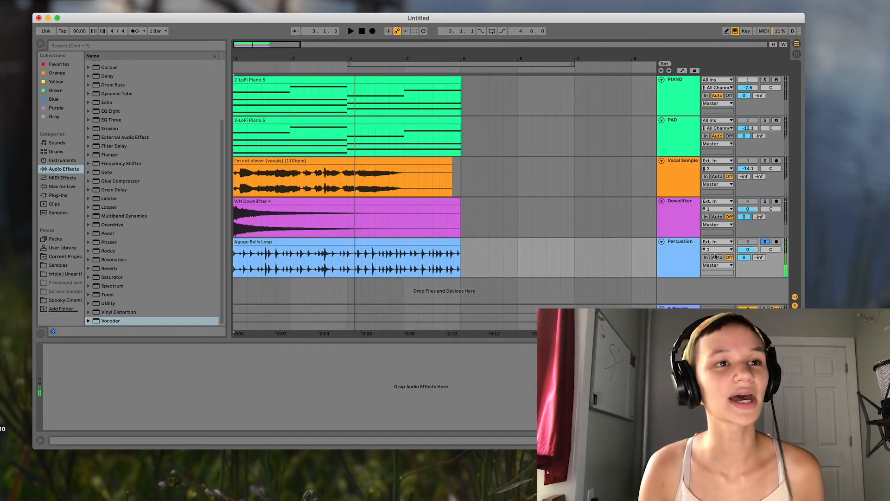
Step: Add a Vocoder to the Percussion track and set its carrier to External with audio from PIANO
left_click(685, 267)
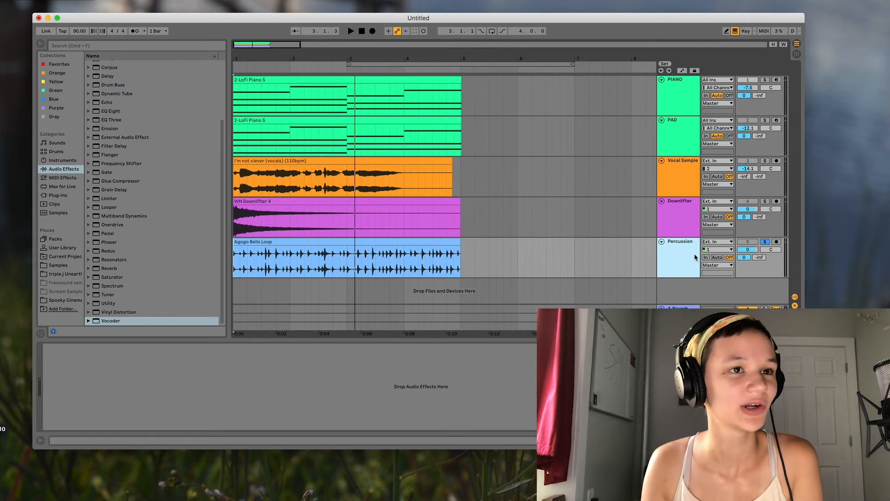
double_click(101, 321)
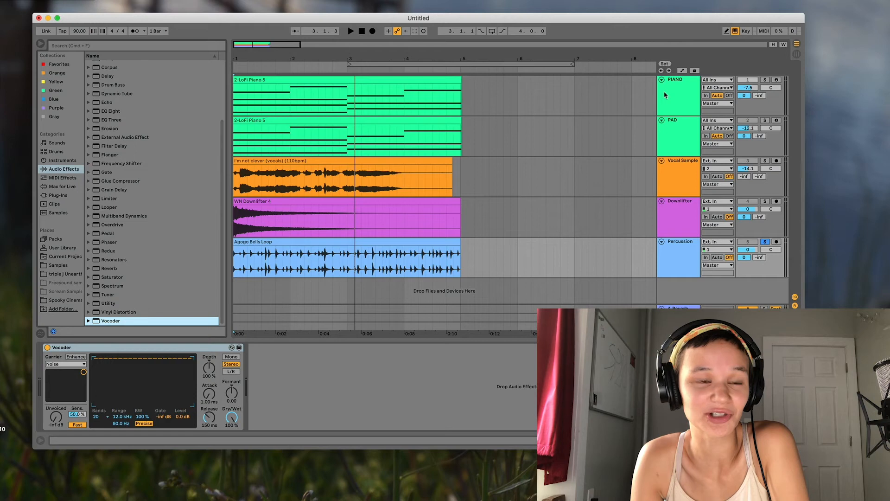
left_click(55, 366)
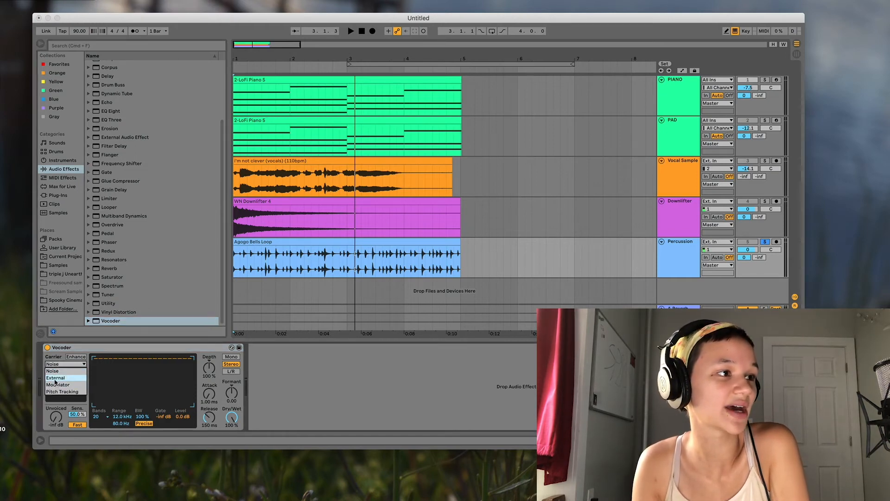
left_click(55, 379)
left_click(59, 378)
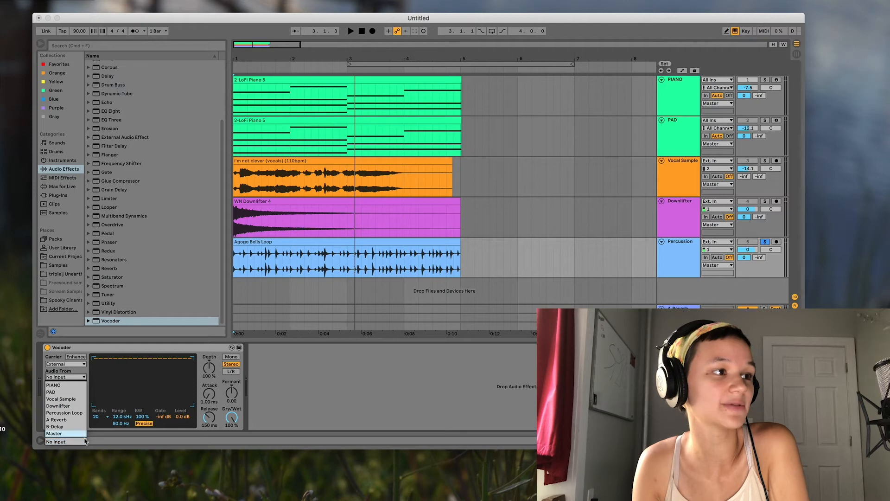
left_click(54, 385)
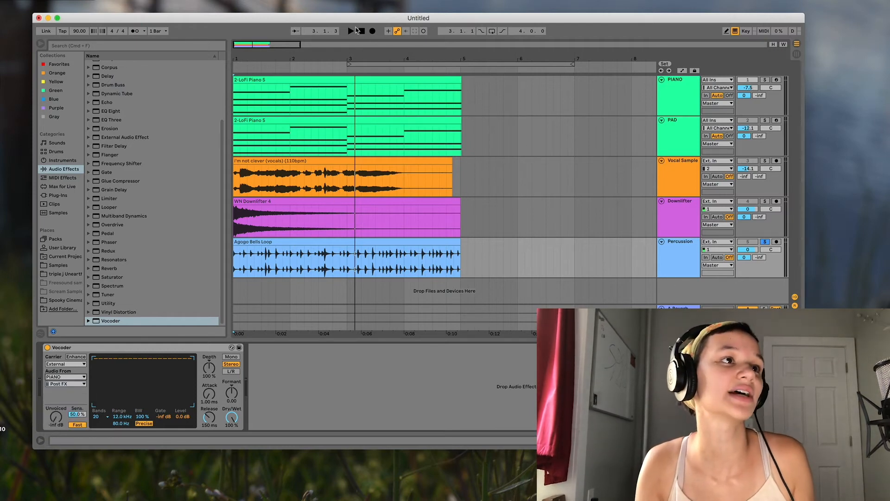
Step: Play the percussion from the beginning with the PIANO carrier and try 40 bands in its Vocoder
left_click(361, 32)
key("space")
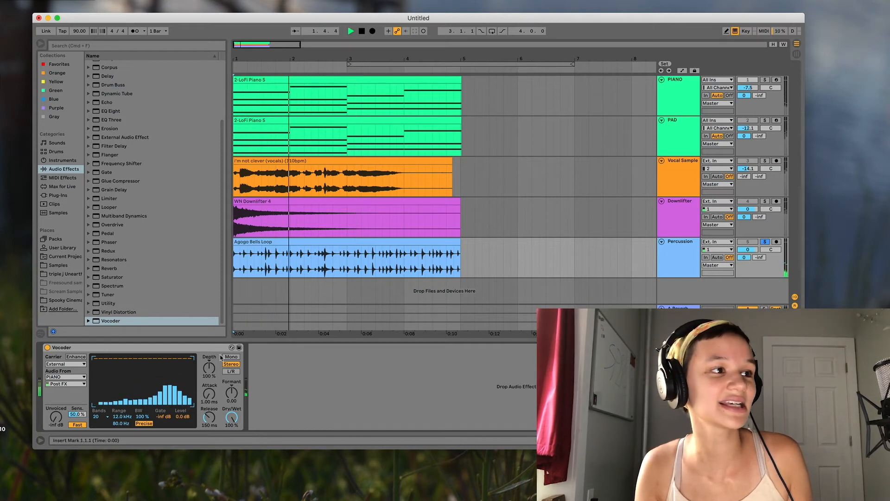
left_click(103, 416)
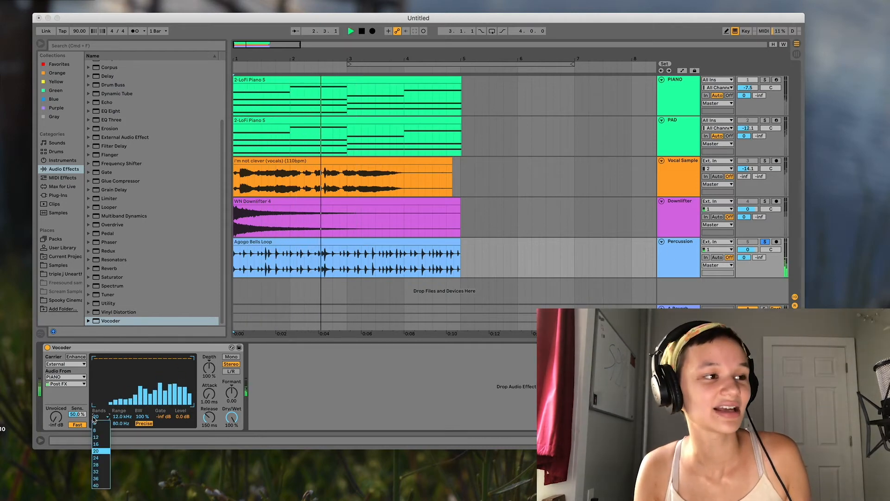
left_click(105, 486)
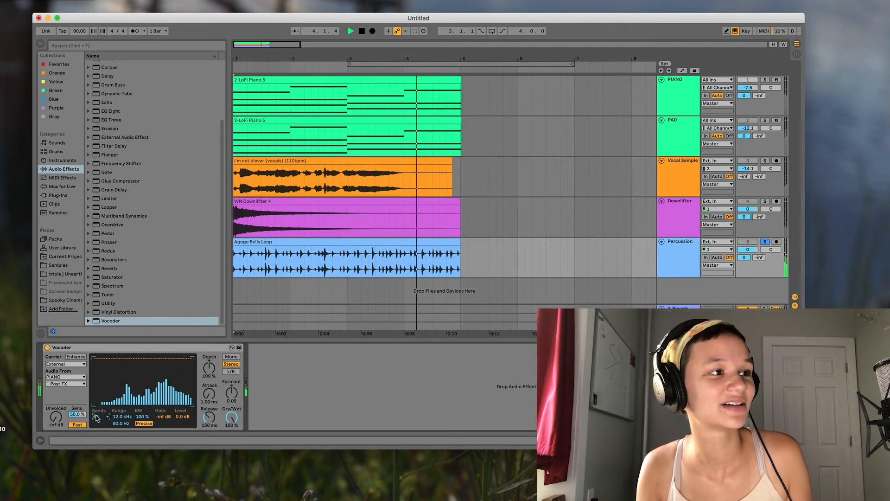
Step: Switch the percussion Vocoder's external carrier source to PAD and try 36 bands
left_click(70, 377)
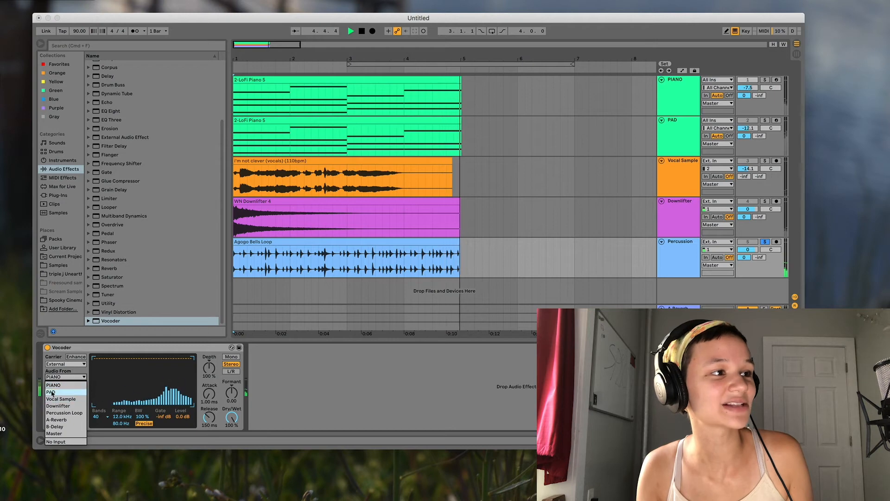
left_click(51, 392)
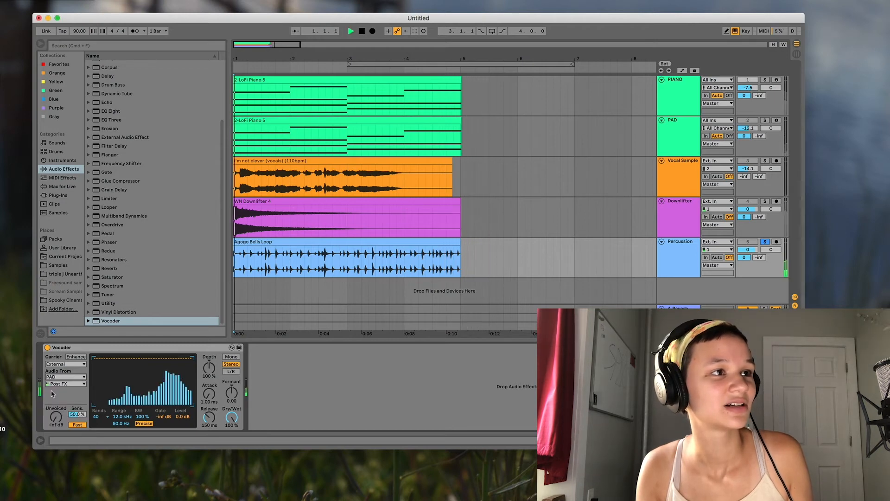
left_click(99, 417)
left_click(99, 478)
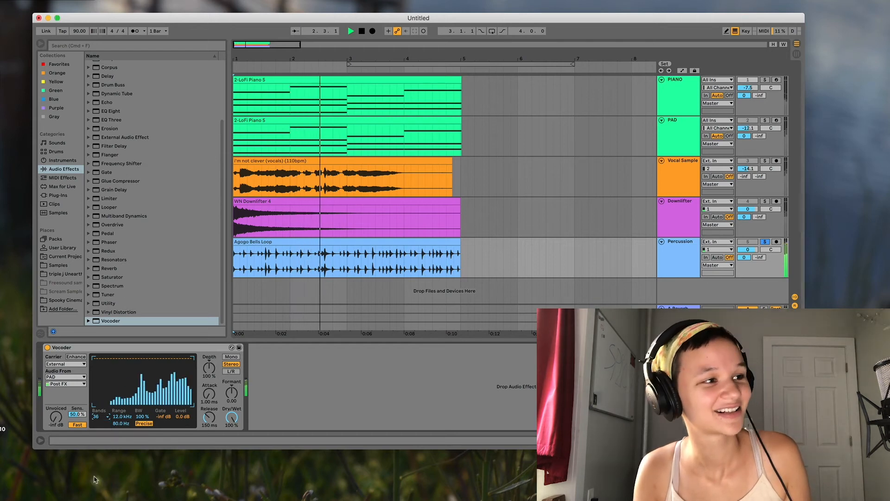
Step: Set the percussion Vocoder's bands to 16 and lower its formant to -10.6 while listening
left_click(97, 416)
left_click(97, 443)
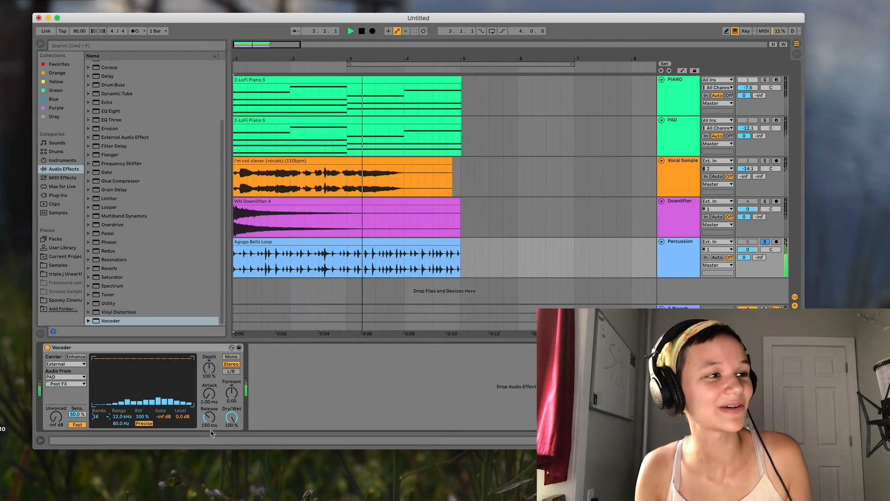
left_click_drag(229, 400, 229, 419)
key("space")
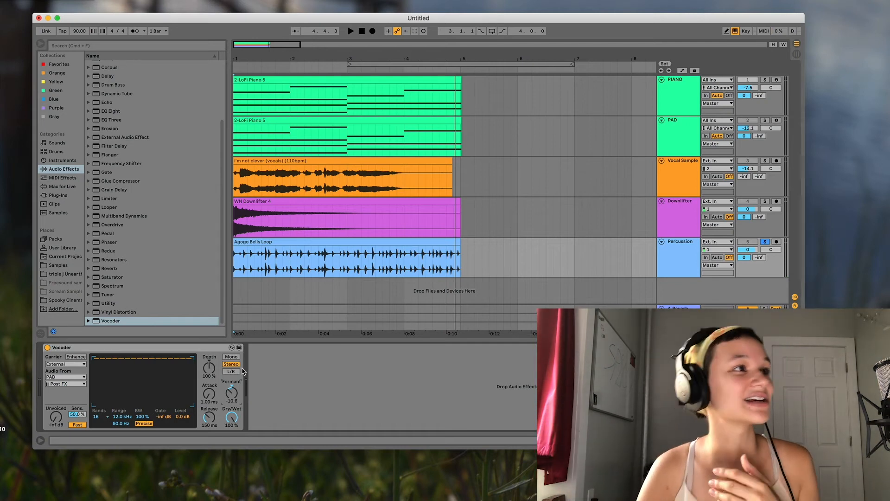
Step: Solo the Downlifter track and lower its volume to -7.0 while playing it from the beginning
left_click(668, 223)
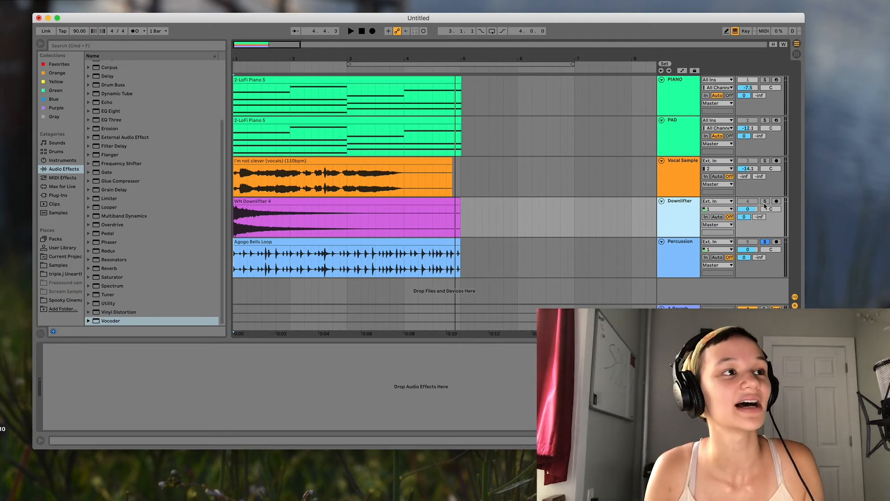
left_click(765, 202)
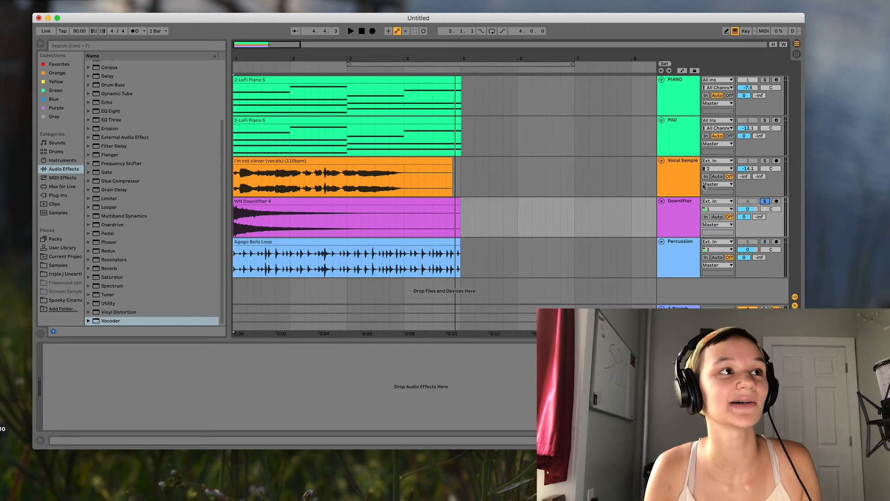
left_click_drag(249, 48, 251, 48)
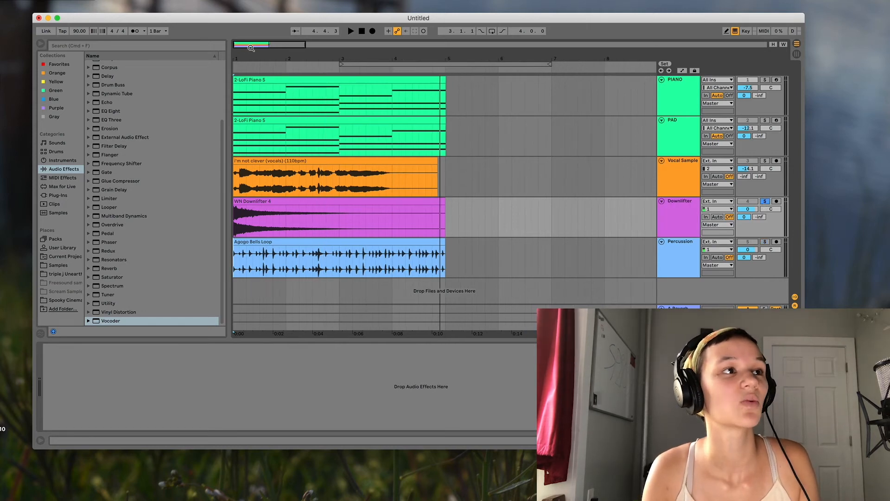
left_click(361, 31)
key("space")
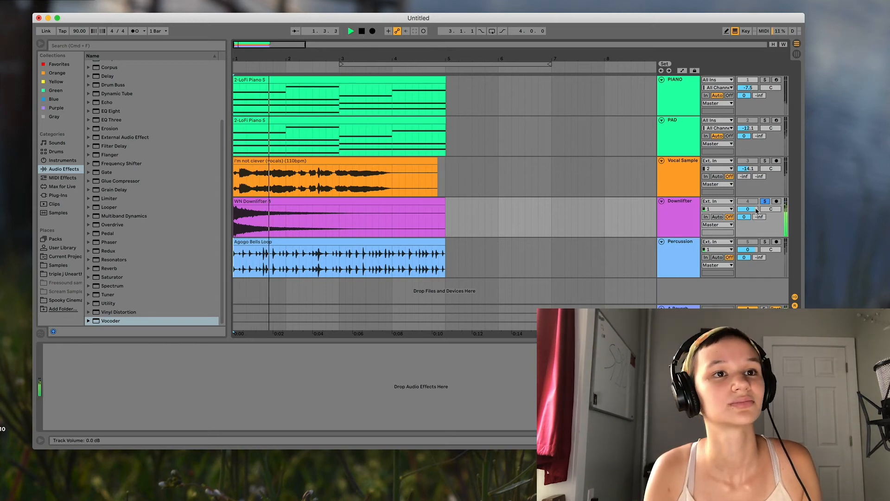
left_click_drag(757, 210, 757, 215)
key("space")
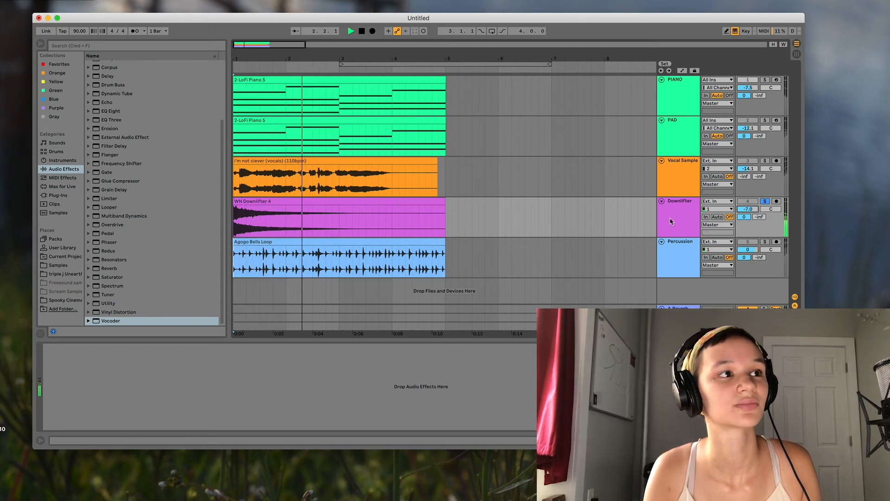
key("space")
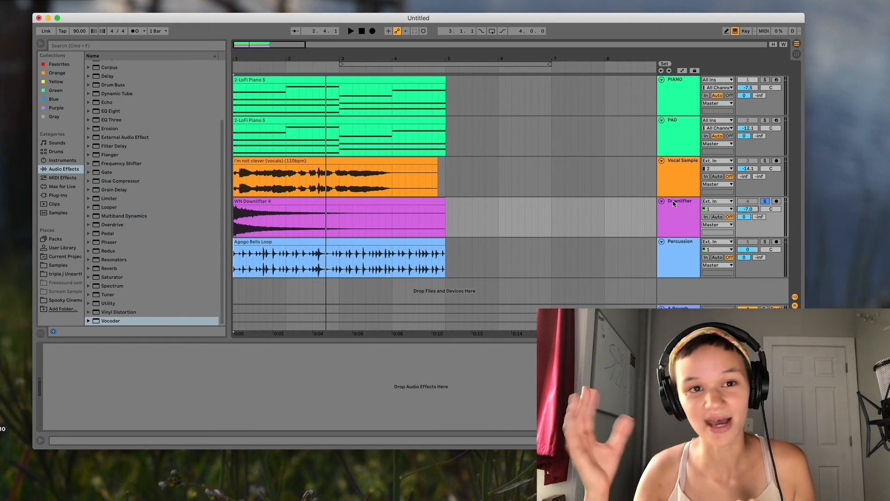
Step: Add a Vocoder to the Downlifter track and set its carrier to External
left_click(696, 213)
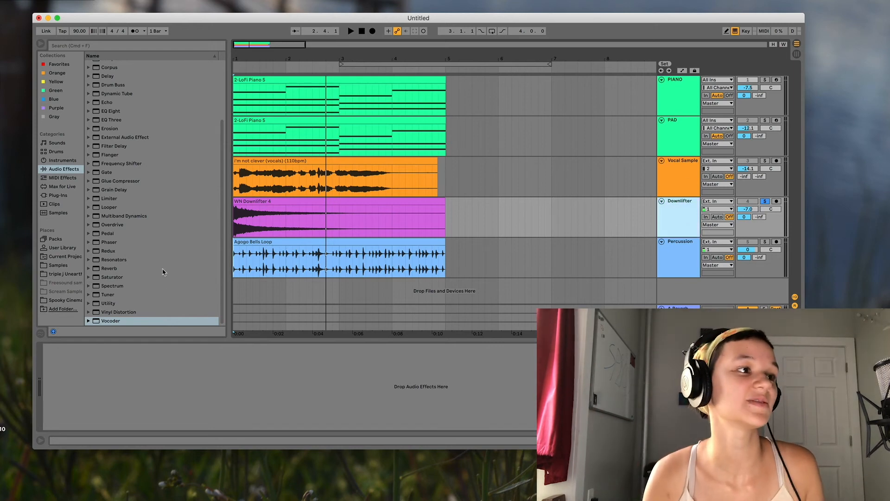
left_click(123, 319)
double_click(144, 320)
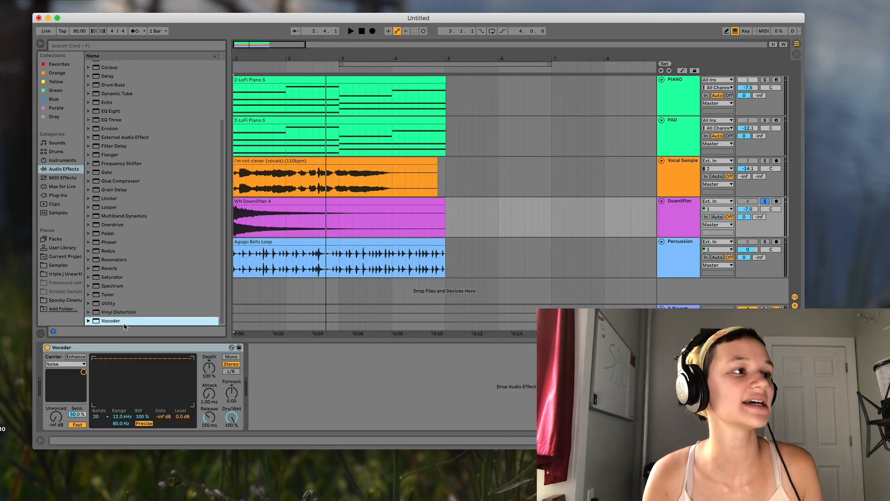
left_click(60, 365)
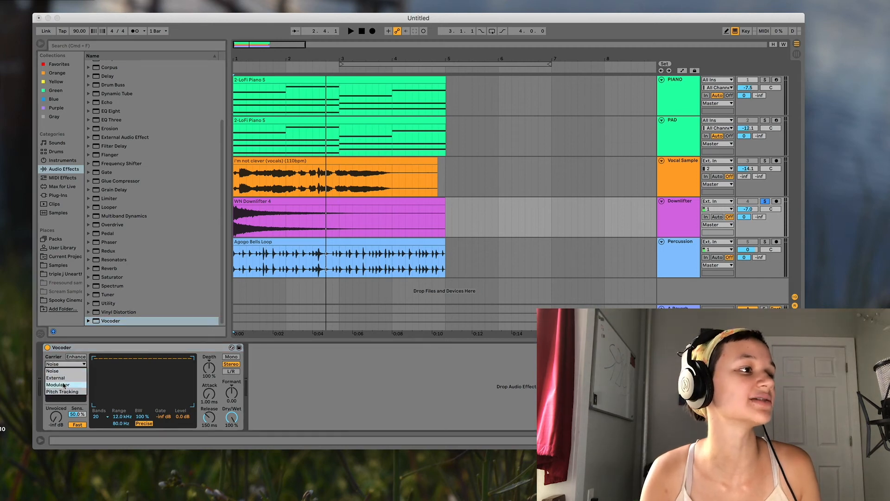
left_click(58, 377)
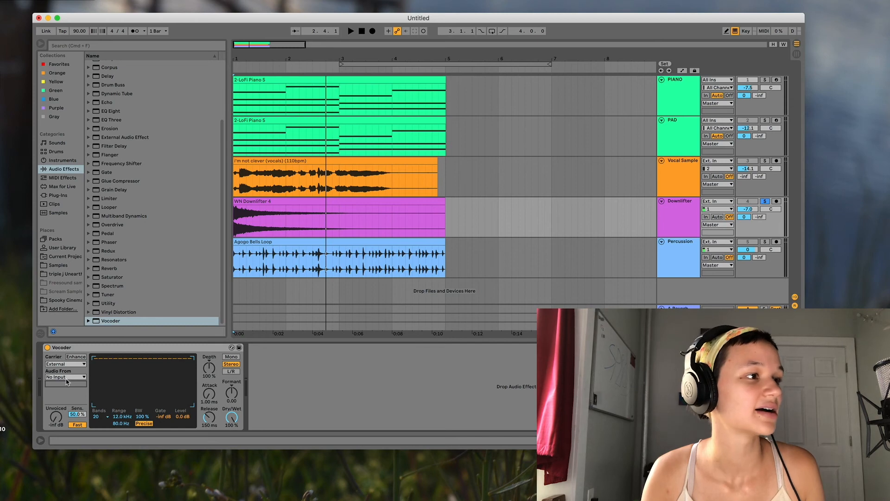
Step: Set the Downlifter Vocoder's external carrier source to PAD and play the Downlifter clip from its start
left_click(66, 382)
left_click(67, 396)
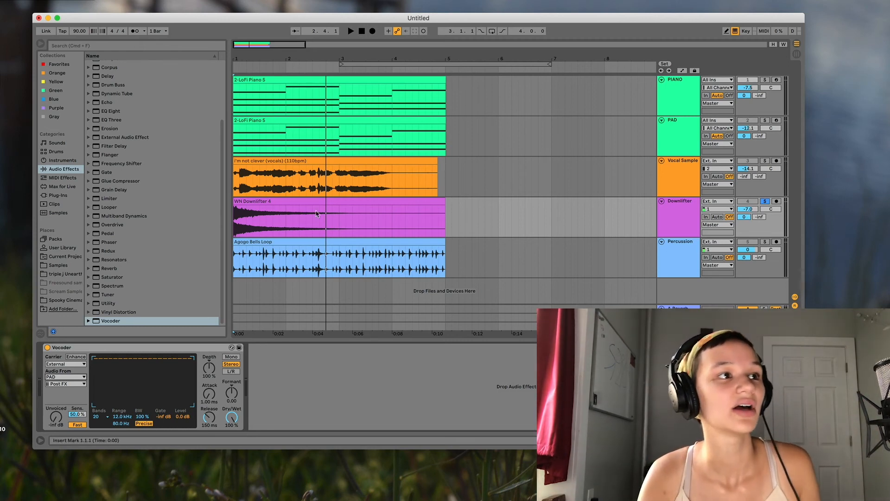
left_click(245, 201)
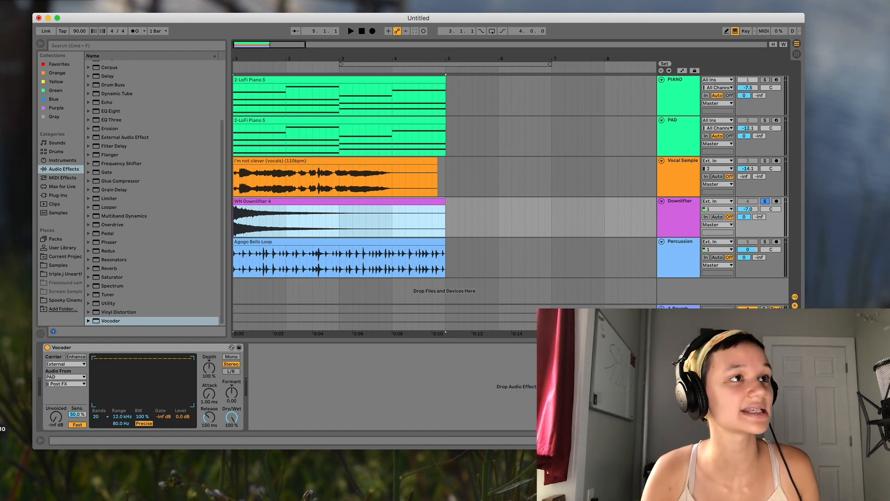
left_click(364, 32)
key("space")
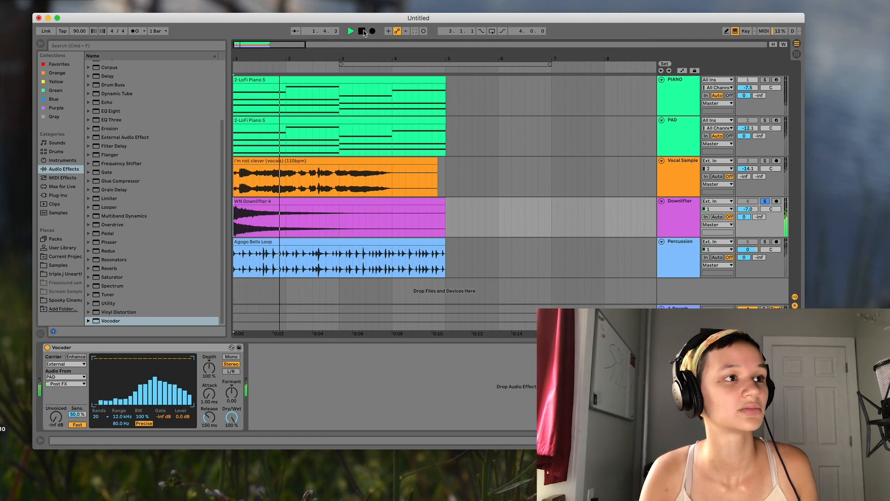
key("space")
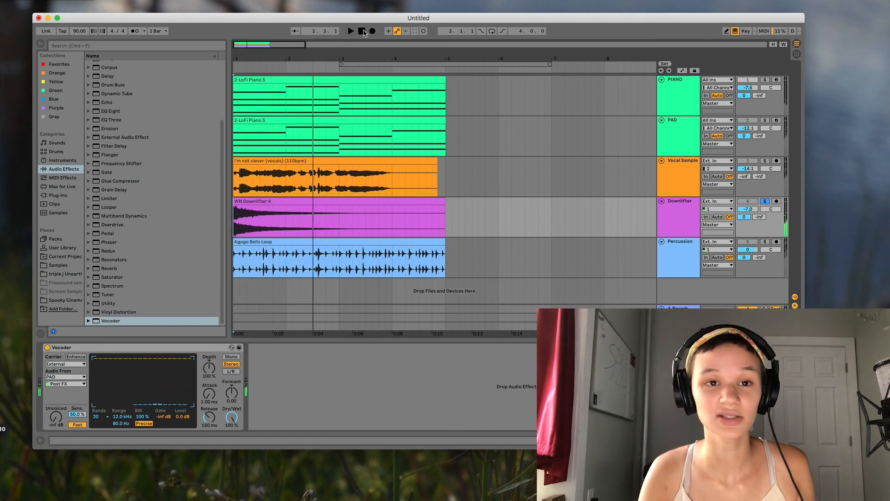
Step: Open the WN Downlifter 4 clip's sample settings and reverse the sample
left_click(307, 202)
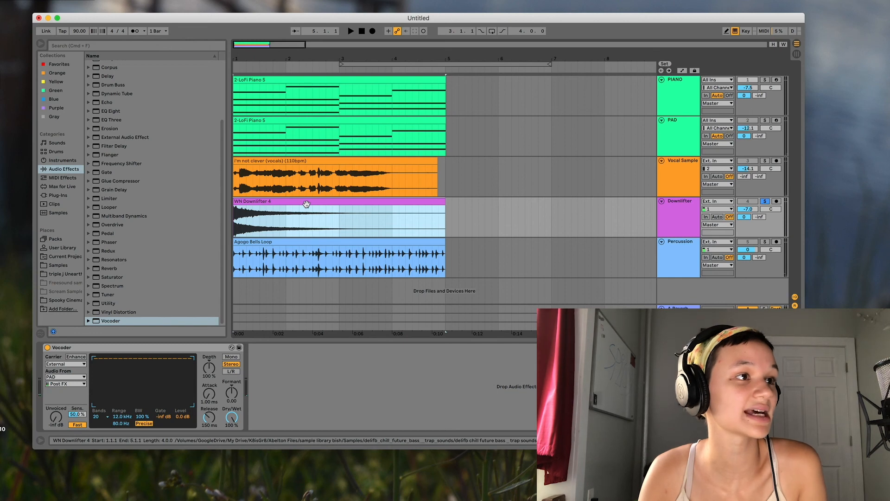
double_click(306, 203)
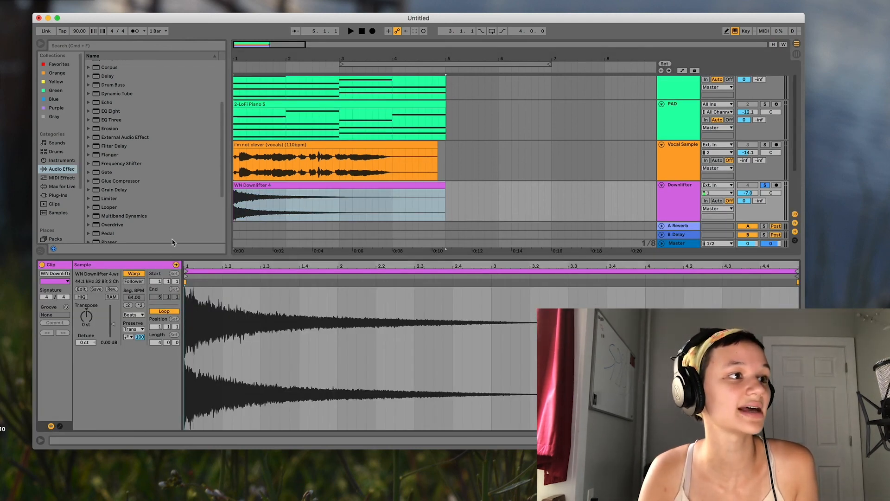
left_click(112, 289)
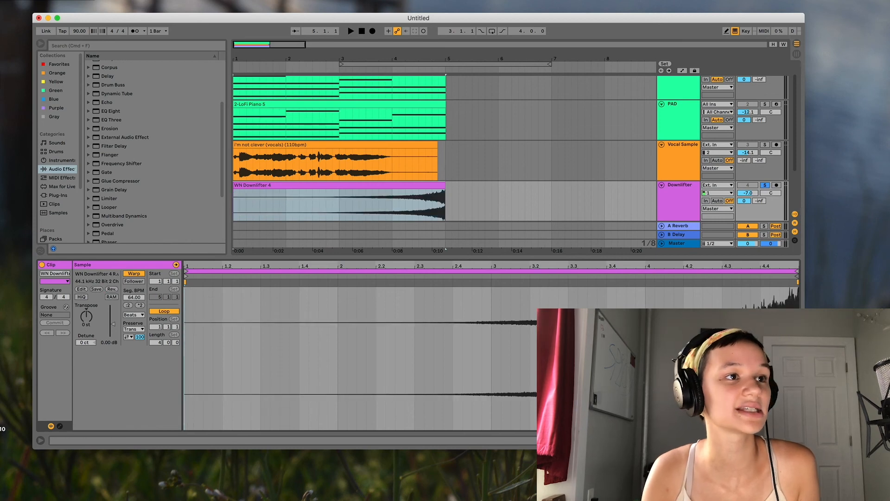
Step: Hide the clip detail view and play the reversed Downlifter clip from bar 3
key("super+alt+l")
left_click(360, 214)
left_click(337, 220)
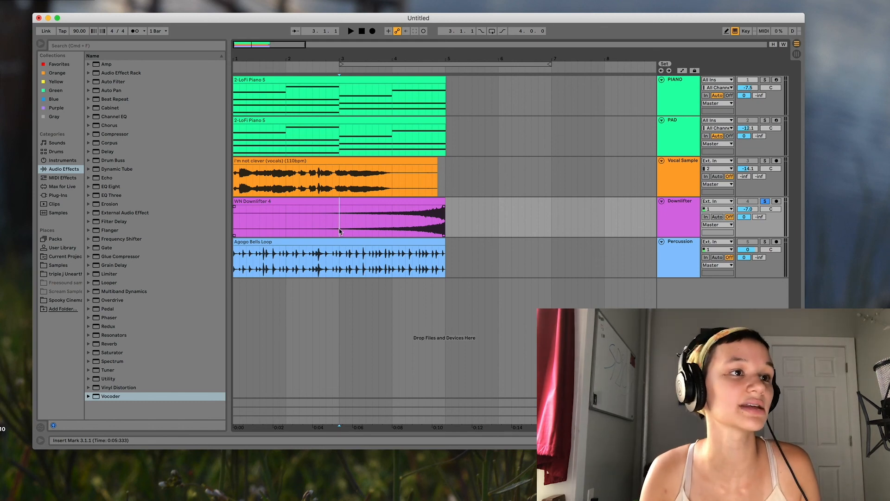
key("space")
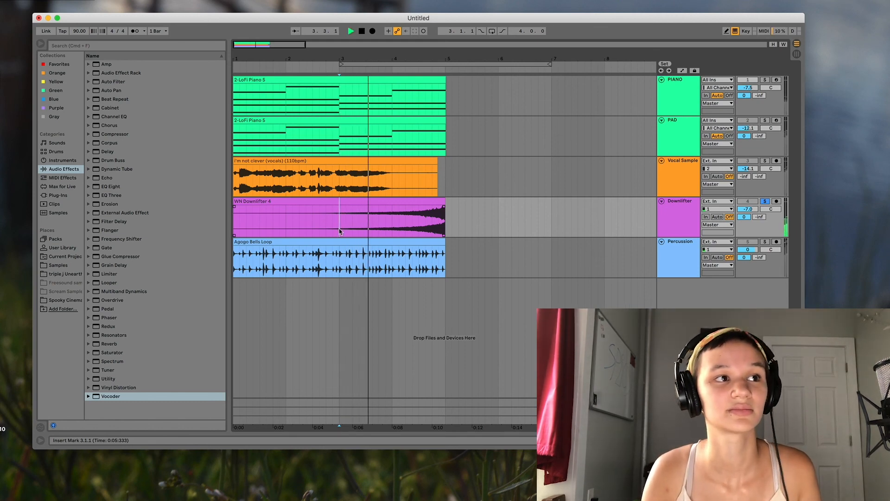